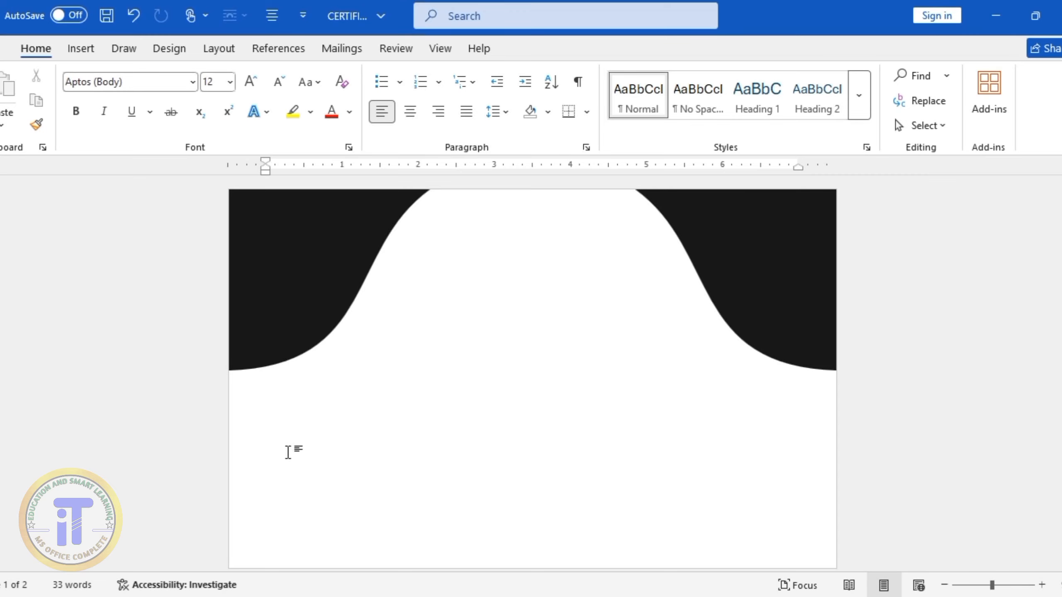
# Draw a right triangle about 2.34 inches high and 0.85 inches wide below the black curves and rotate it 90° clockwise
pyautogui.click(82, 50)
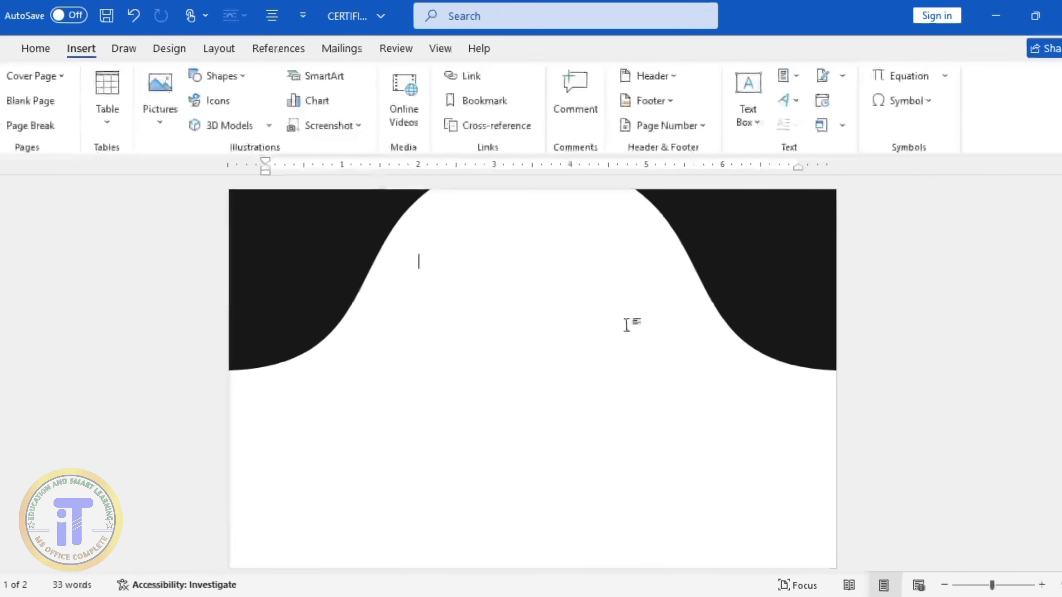
pyautogui.click(227, 80)
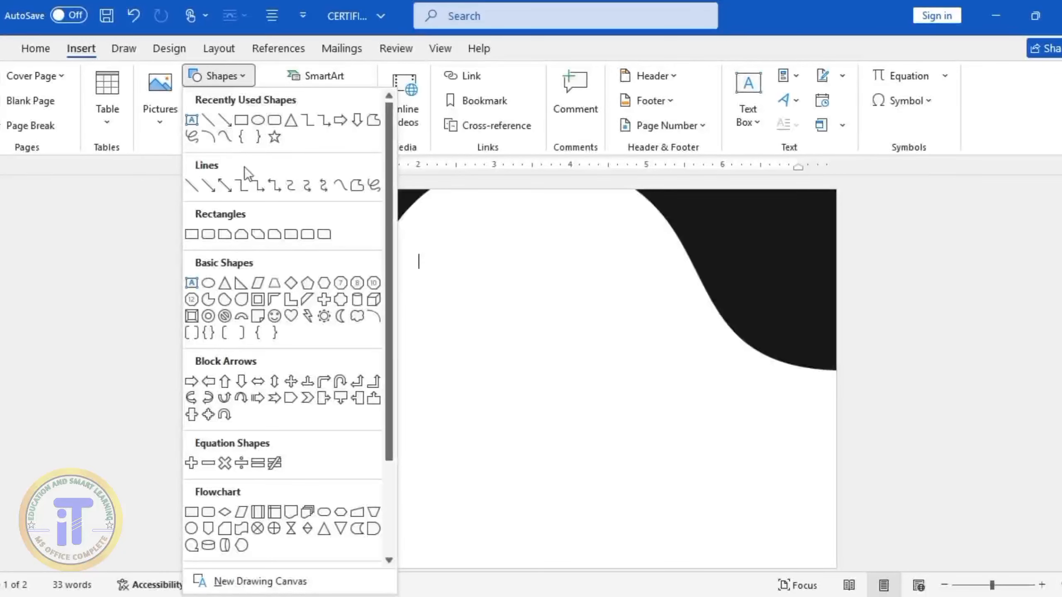
pyautogui.click(241, 283)
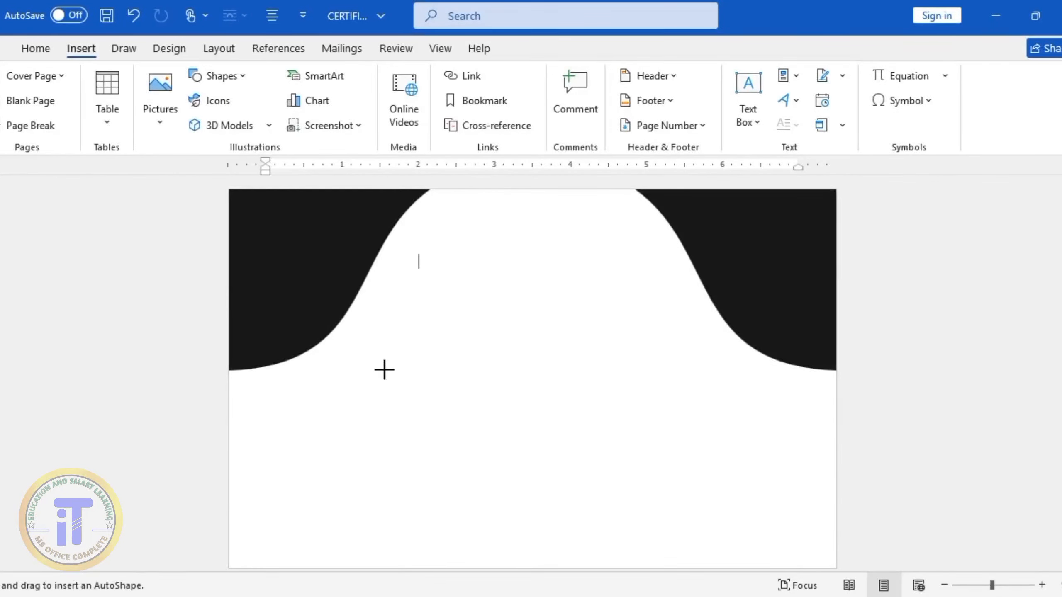
pyautogui.moveTo(384, 369); pyautogui.dragTo(447, 549)
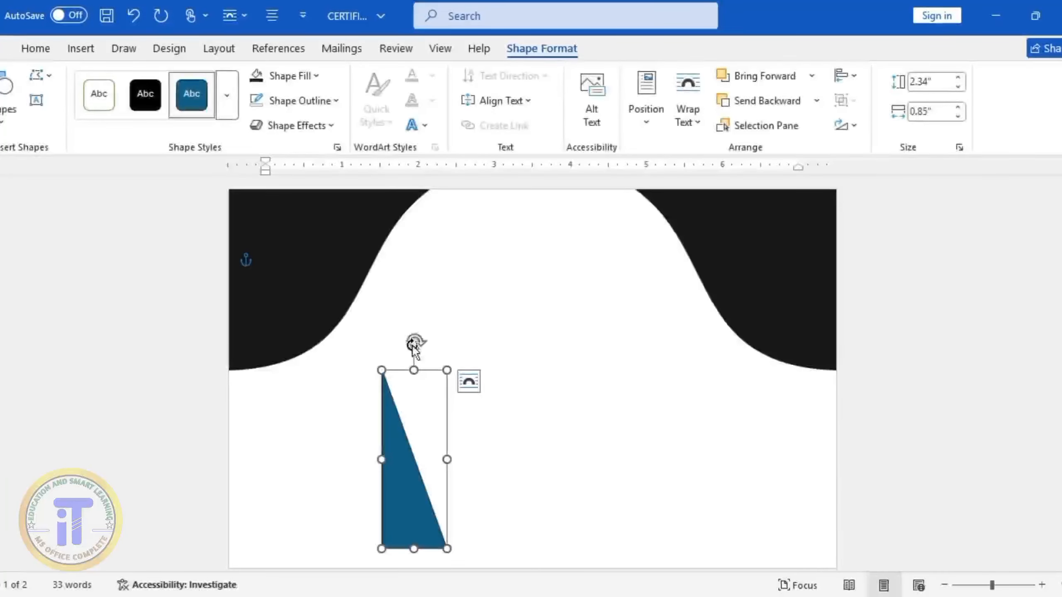
pyautogui.moveTo(414, 345); pyautogui.dragTo(561, 456)
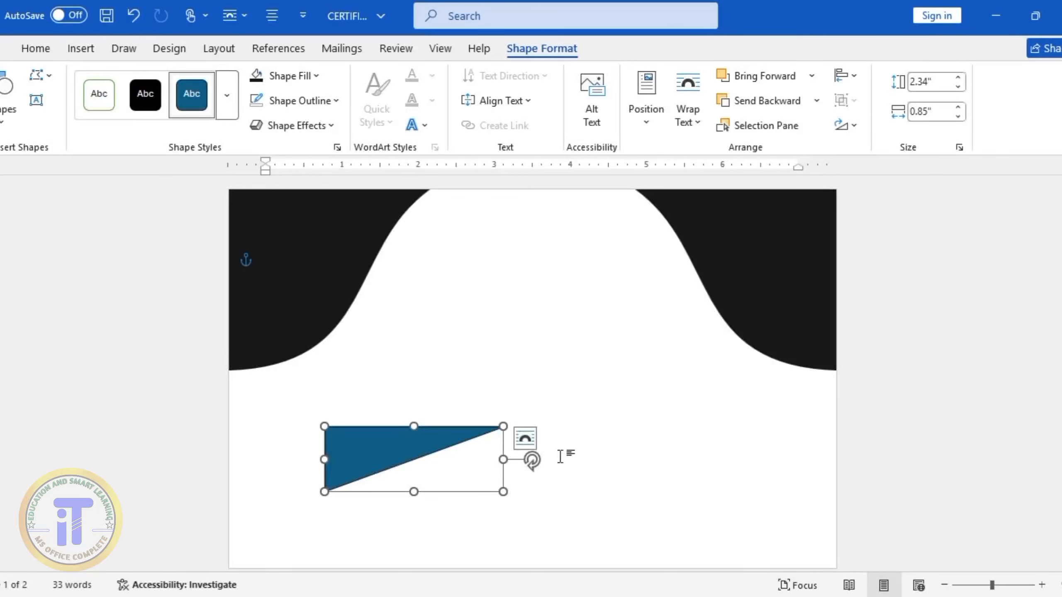
# Move the triangle to the page's left edge just under the black curve and remove its outline
pyautogui.moveTo(457, 439); pyautogui.dragTo(362, 391)
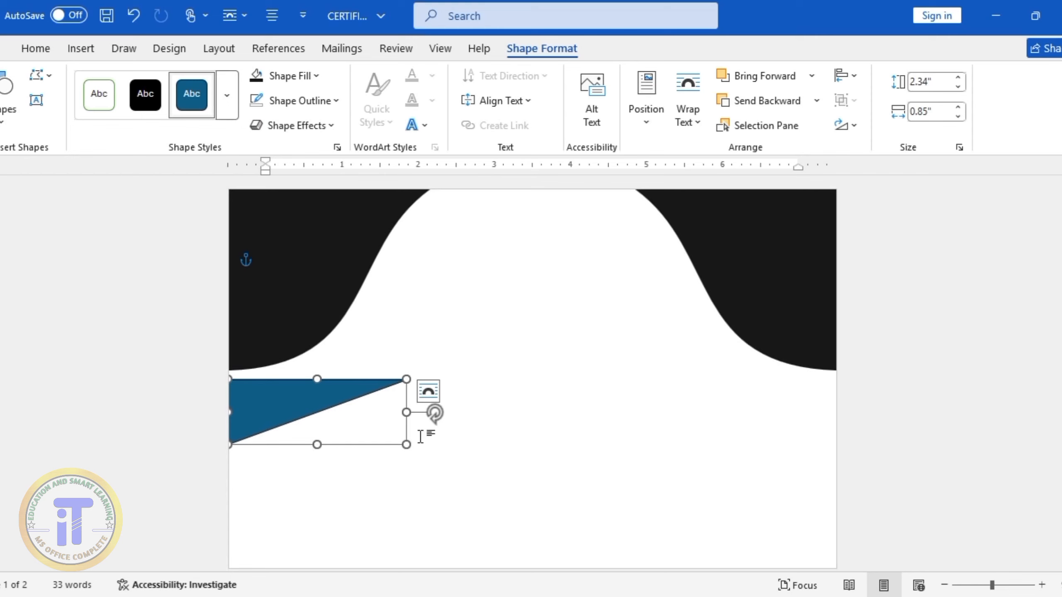
pyautogui.hotkey('ctrl', 'z')
pyautogui.hotkey('ctrl', 'z')
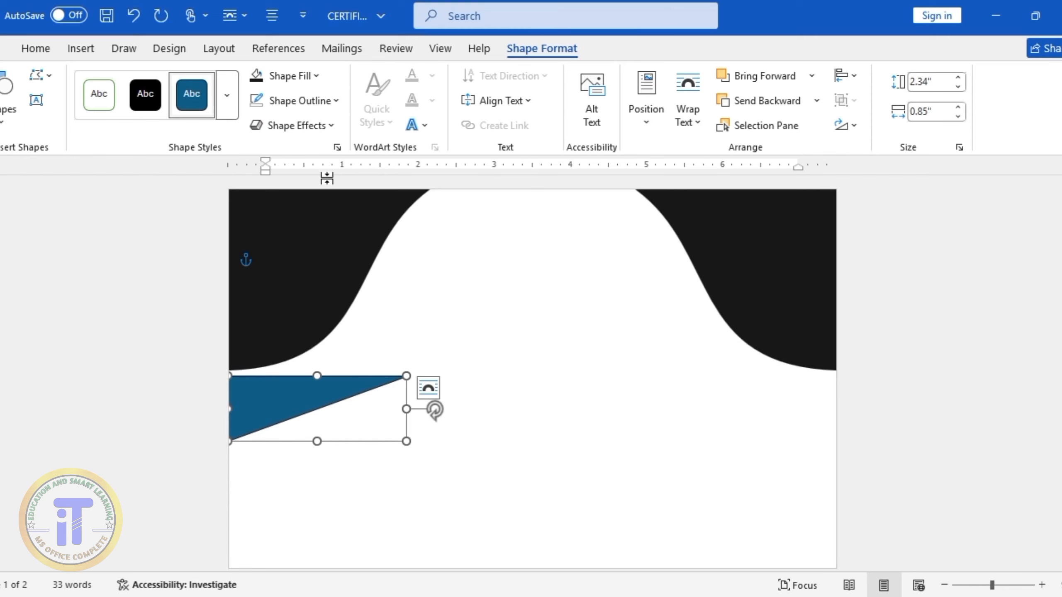
pyautogui.click(335, 97)
pyautogui.click(294, 322)
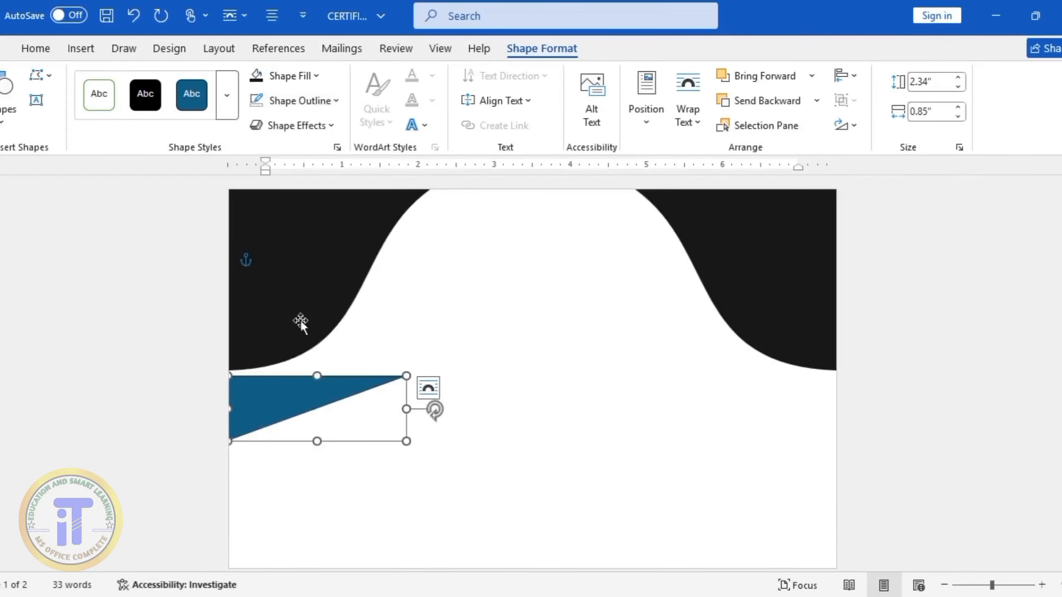
# Edit the triangle's points, pulling its tip up beside the left black curve and bending both long edges to follow that curve
pyautogui.click(37, 75)
pyautogui.click(73, 126)
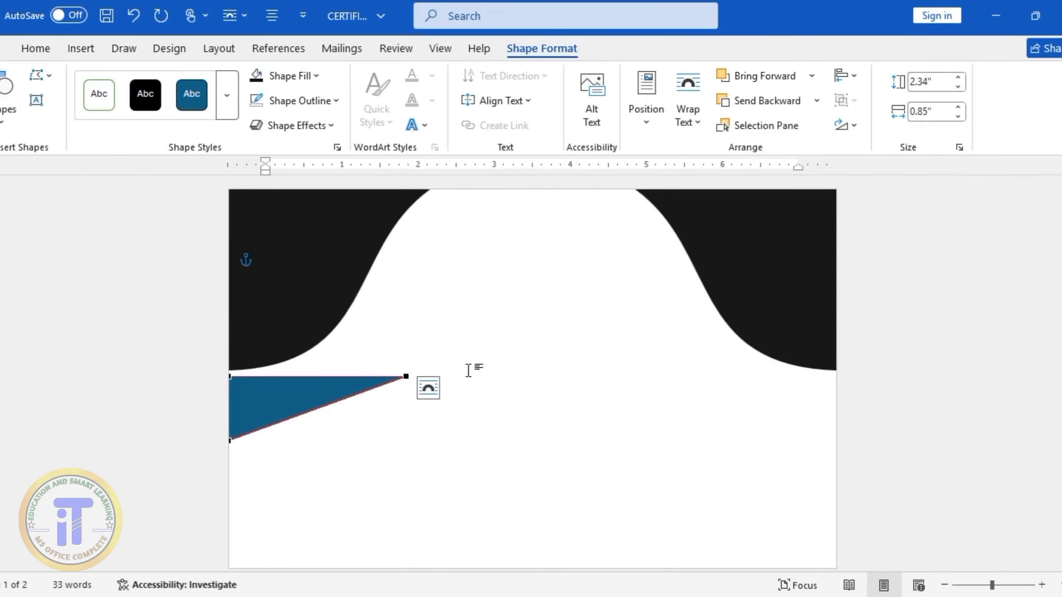
pyautogui.moveTo(406, 377); pyautogui.dragTo(417, 213)
pyautogui.moveTo(354, 289); pyautogui.dragTo(394, 376)
pyautogui.moveTo(354, 268); pyautogui.dragTo(380, 326)
pyautogui.click(229, 376)
pyautogui.moveTo(291, 322); pyautogui.dragTo(297, 407)
pyautogui.click(230, 441)
pyautogui.click(230, 378)
pyautogui.moveTo(300, 370)
pyautogui.mouseDown()
pyautogui.moveTo(301, 389)
pyautogui.moveTo(301, 379)
pyautogui.mouseUp()
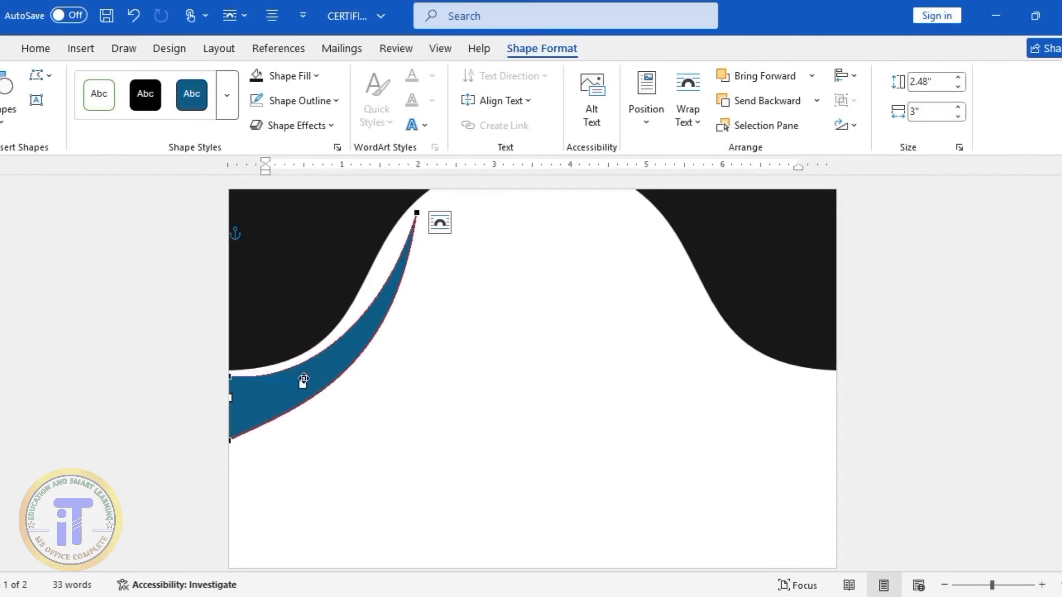
# Refine the blue shape's points into a tapering S-shaped band that leaves a thin, even white gap along the black curve
pyautogui.click(417, 213)
pyautogui.moveTo(381, 327); pyautogui.dragTo(358, 243)
pyautogui.moveTo(358, 243); pyautogui.dragTo(367, 230)
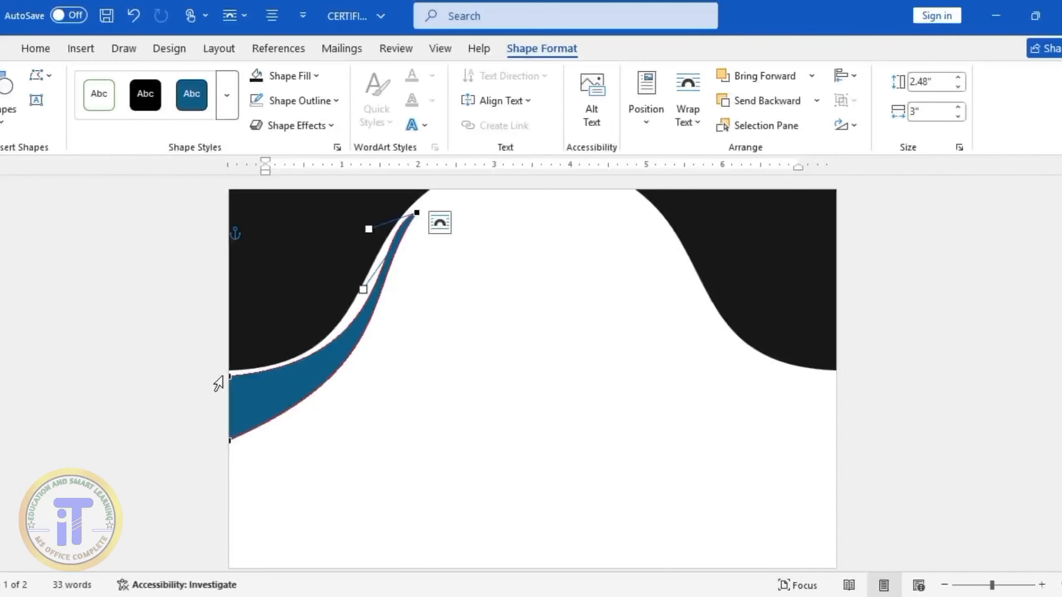
pyautogui.click(230, 377)
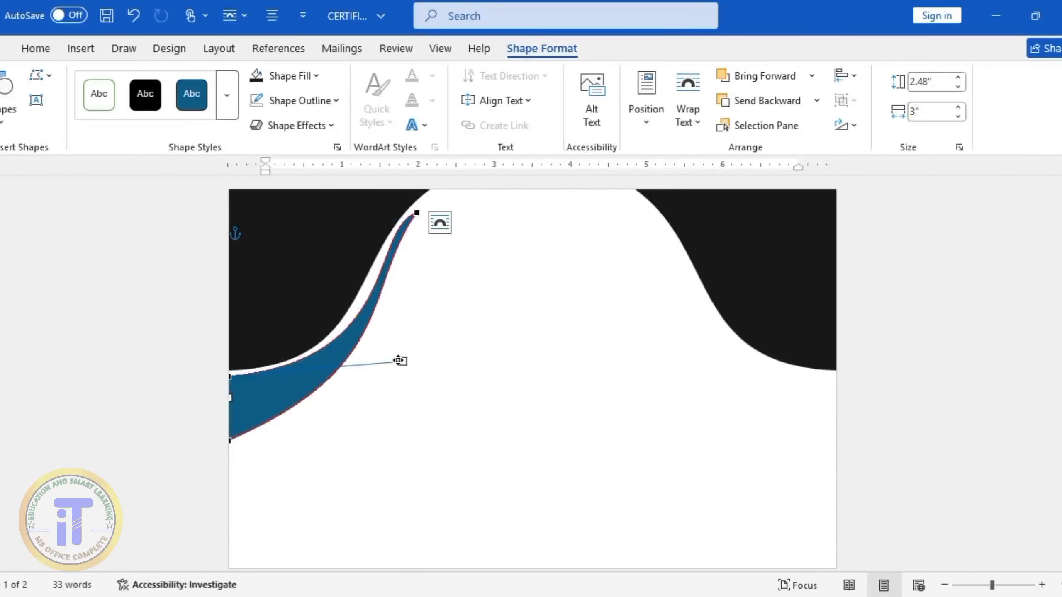
pyautogui.moveTo(403, 361); pyautogui.dragTo(369, 381)
pyautogui.click(571, 554)
pyautogui.click(256, 422)
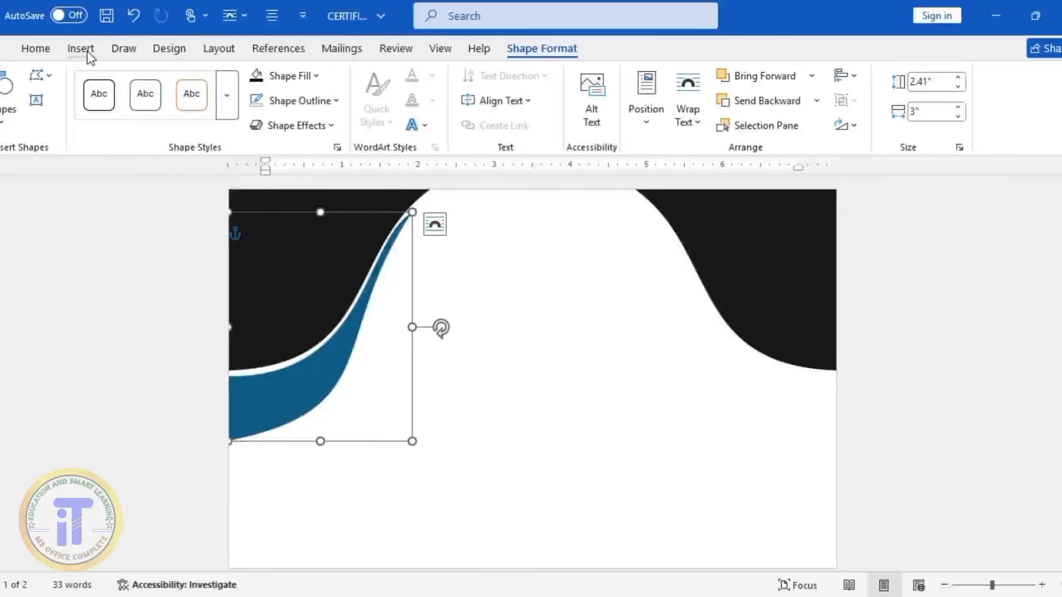
pyautogui.click(42, 77)
pyautogui.click(75, 124)
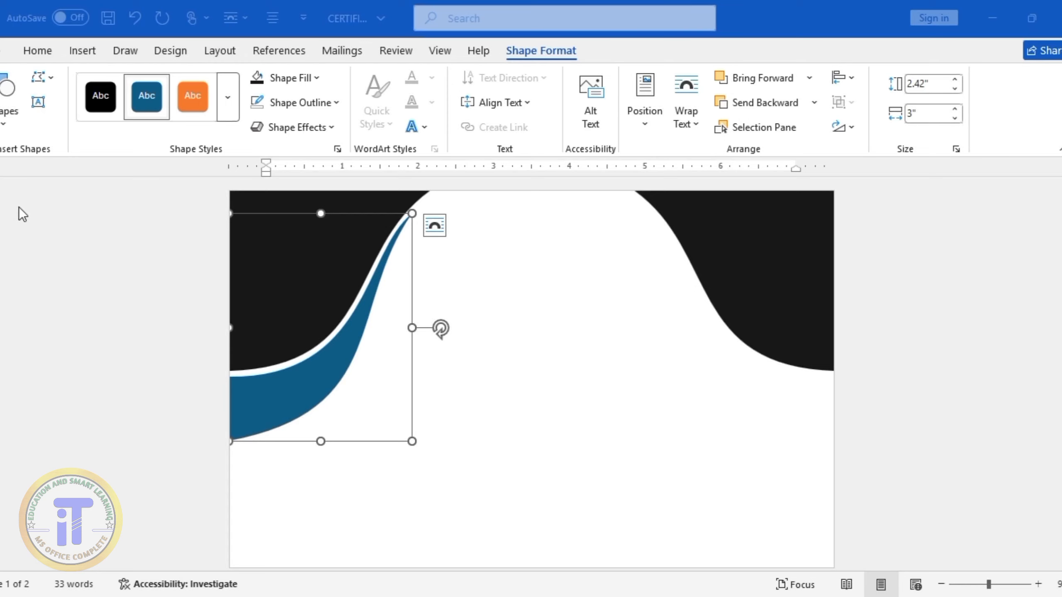
# Apply a linear gradient fill to the blue band and set its first stop to a custom dark red
pyautogui.click(315, 79)
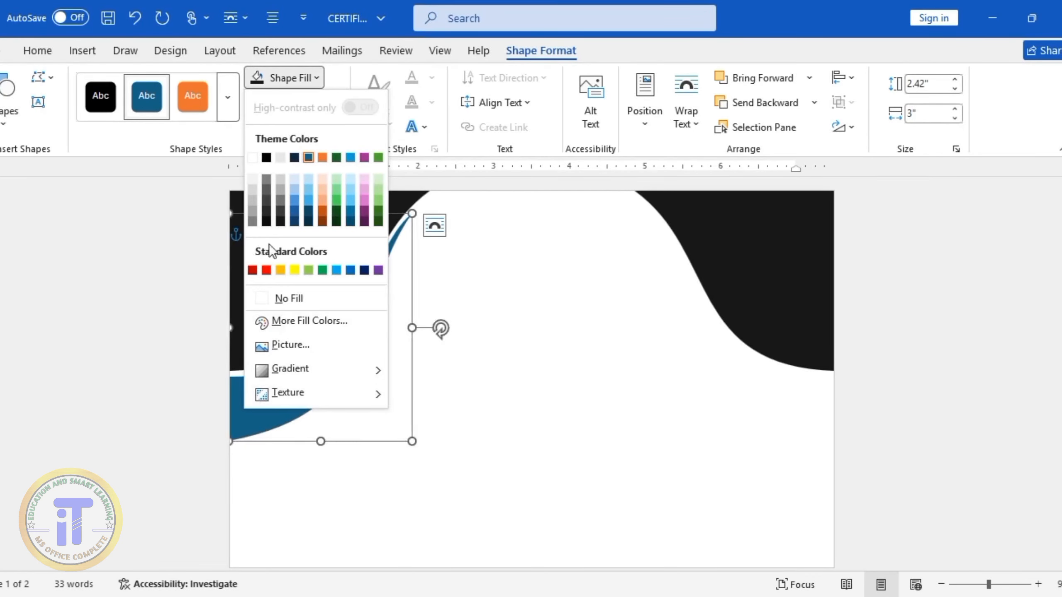
pyautogui.moveTo(303, 374)
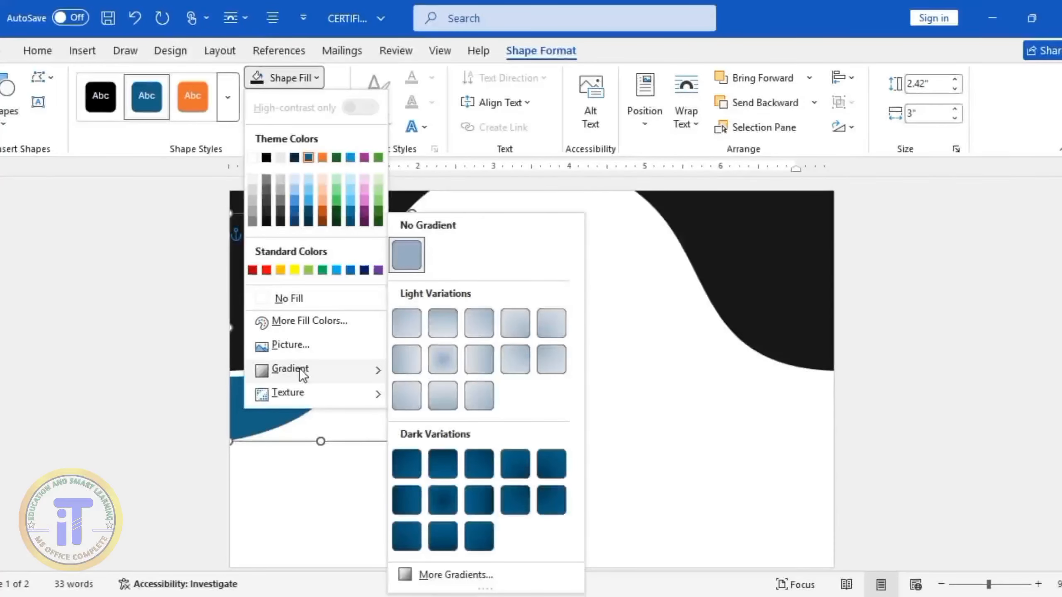
pyautogui.click(462, 575)
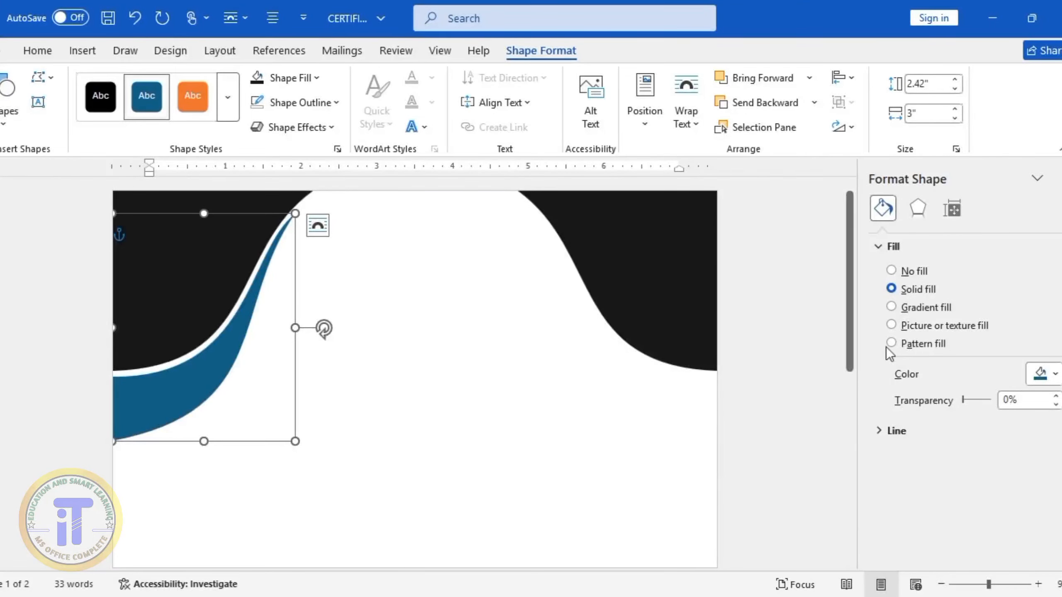
pyautogui.click(891, 308)
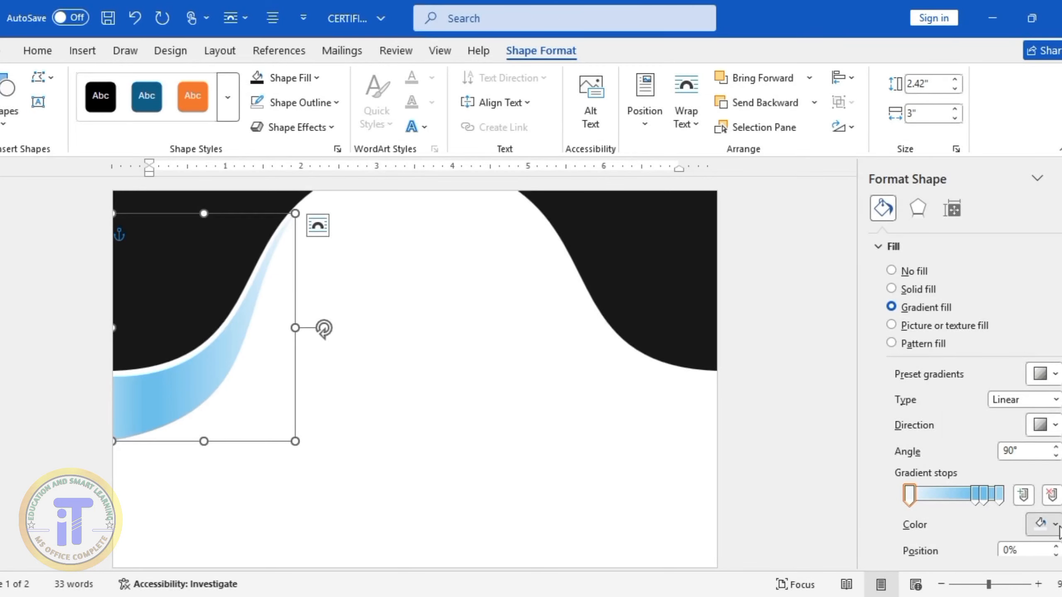
pyautogui.click(1055, 525)
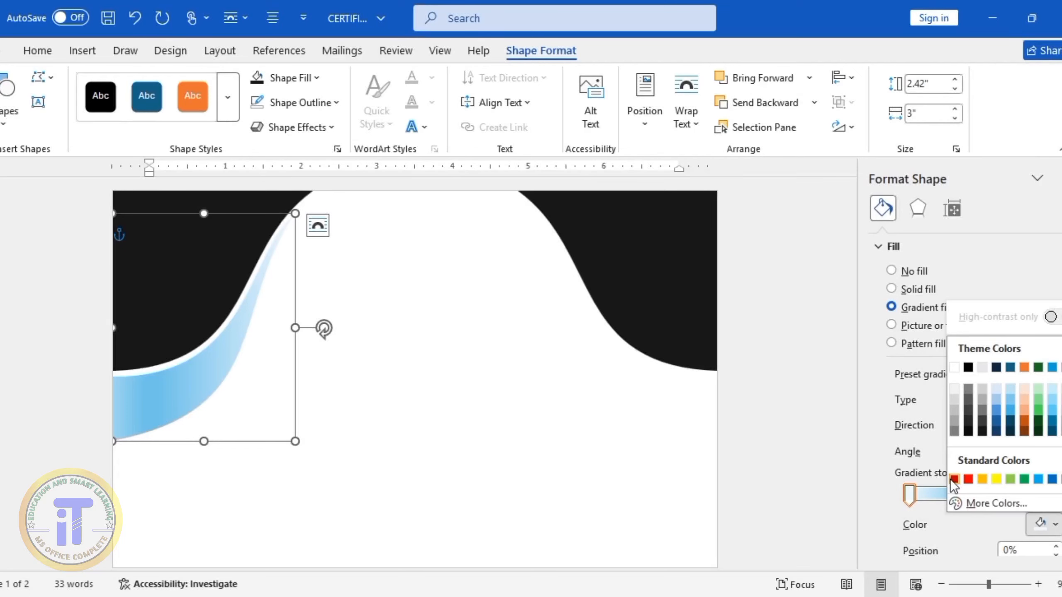
pyautogui.click(995, 503)
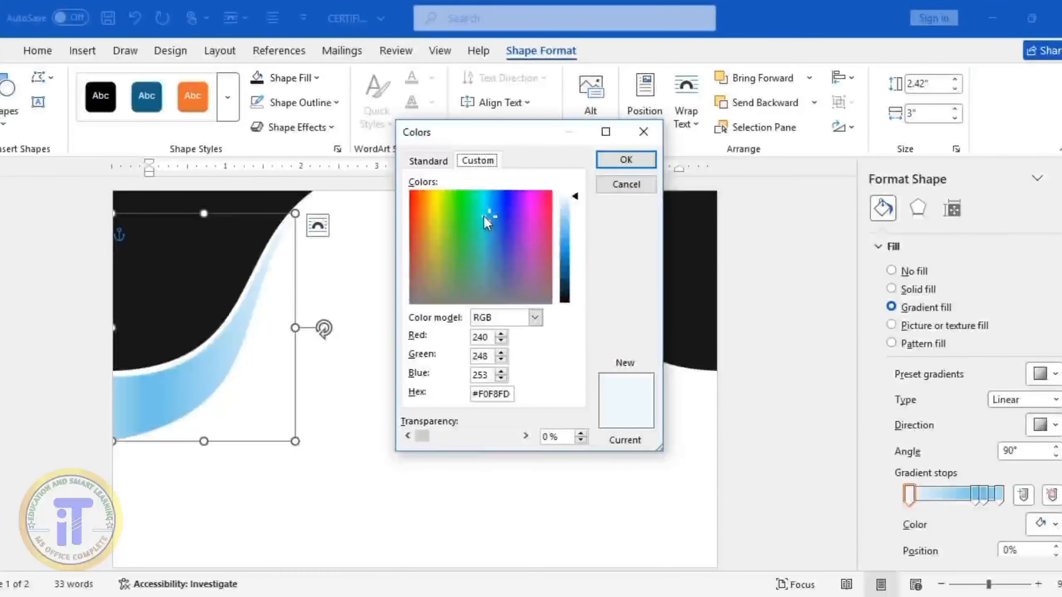
pyautogui.moveTo(484, 216); pyautogui.dragTo(409, 199)
pyautogui.moveTo(576, 197); pyautogui.dragTo(573, 276)
pyautogui.click(626, 159)
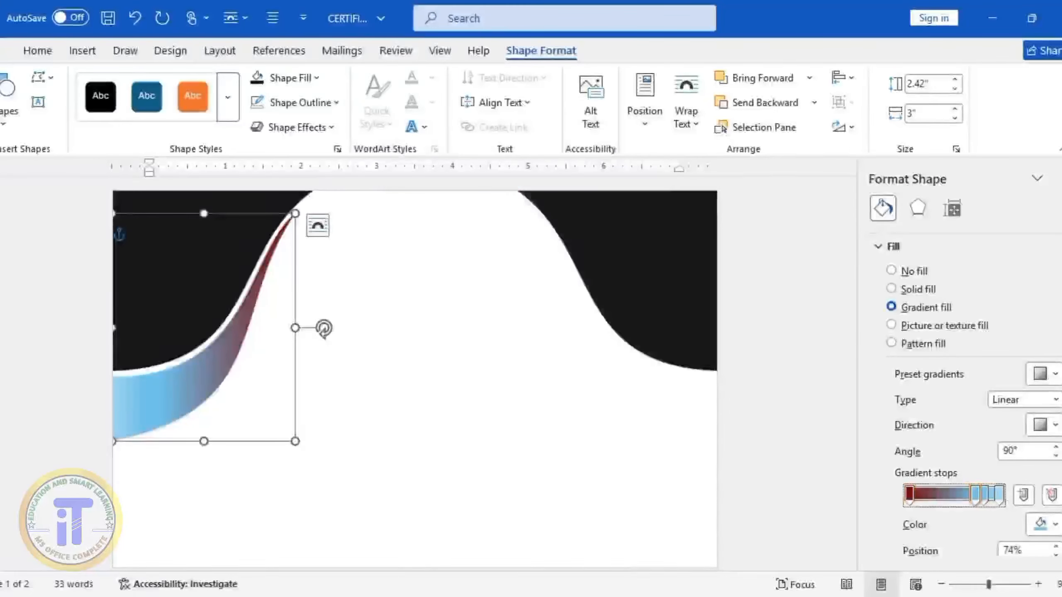
# Set the band's remaining gradient stops to the same dark red and deselect the shape
pyautogui.click(1041, 524)
pyautogui.click(956, 481)
pyautogui.moveTo(973, 496); pyautogui.dragTo(982, 496)
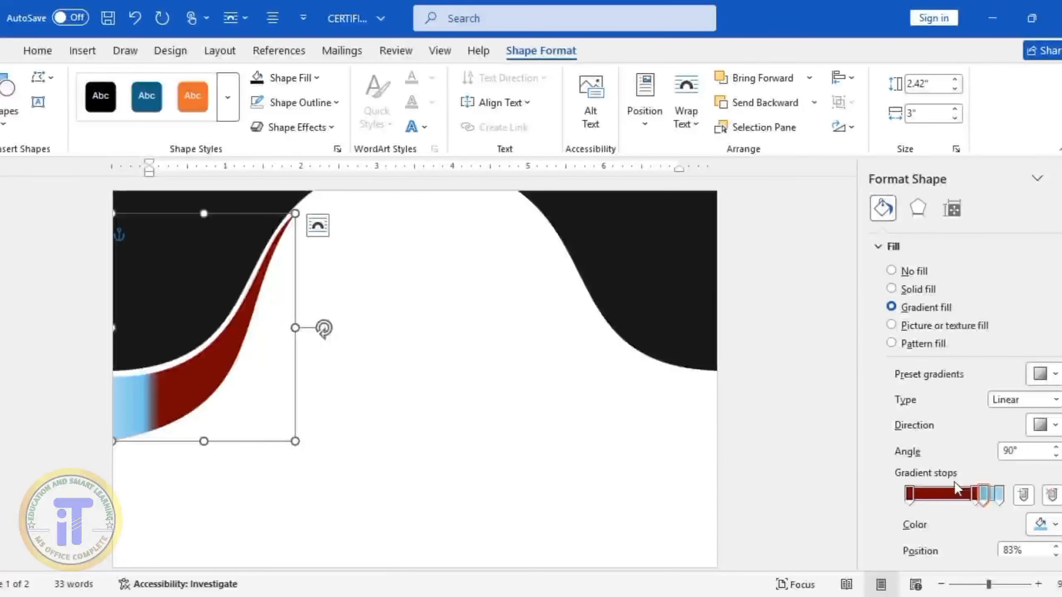
pyautogui.click(999, 495)
pyautogui.click(1041, 524)
pyautogui.click(957, 434)
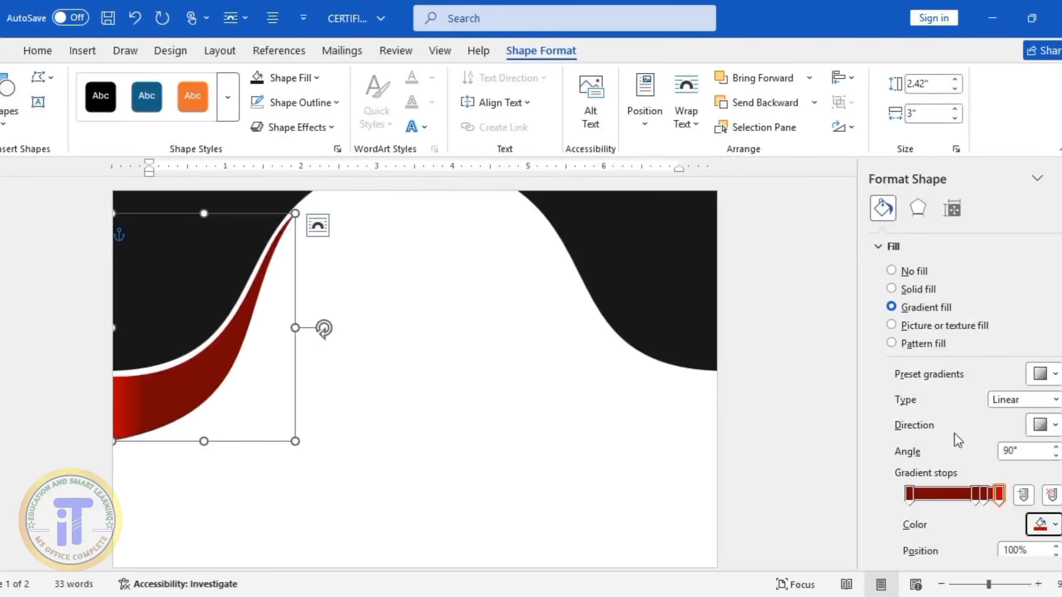
pyautogui.click(1040, 524)
pyautogui.click(957, 481)
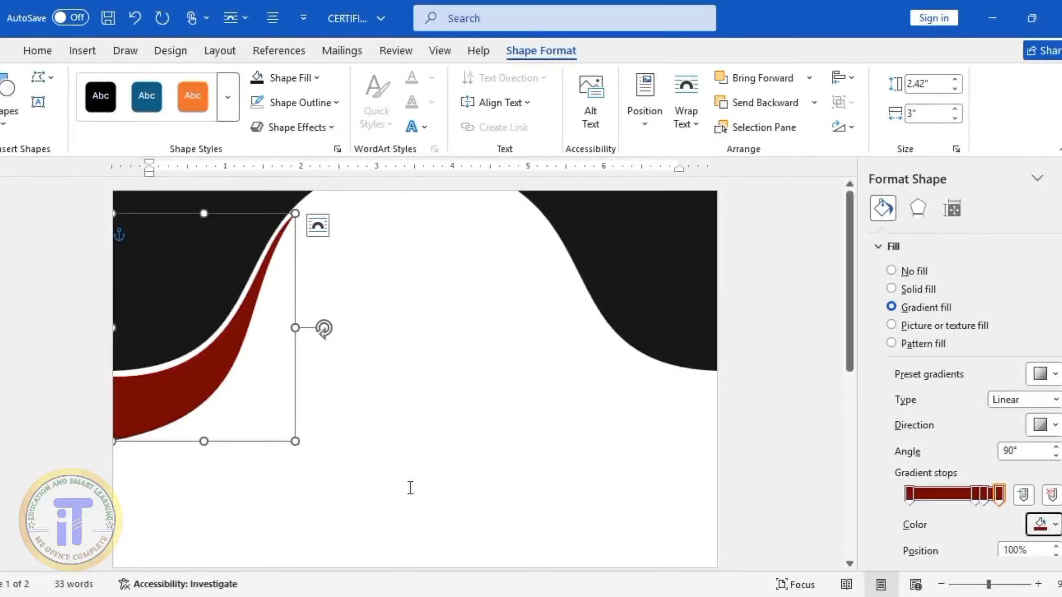
pyautogui.click(379, 435)
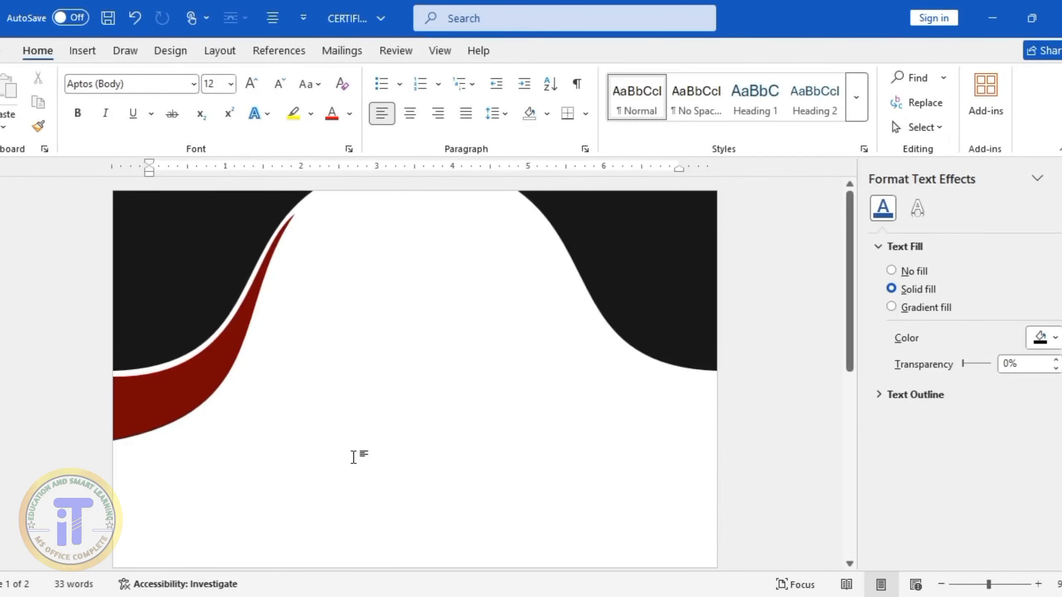
# Draw a second right triangle about 1.89 inches high and 0.6 inches wide below the red band and rotate it 90° clockwise
pyautogui.click(83, 51)
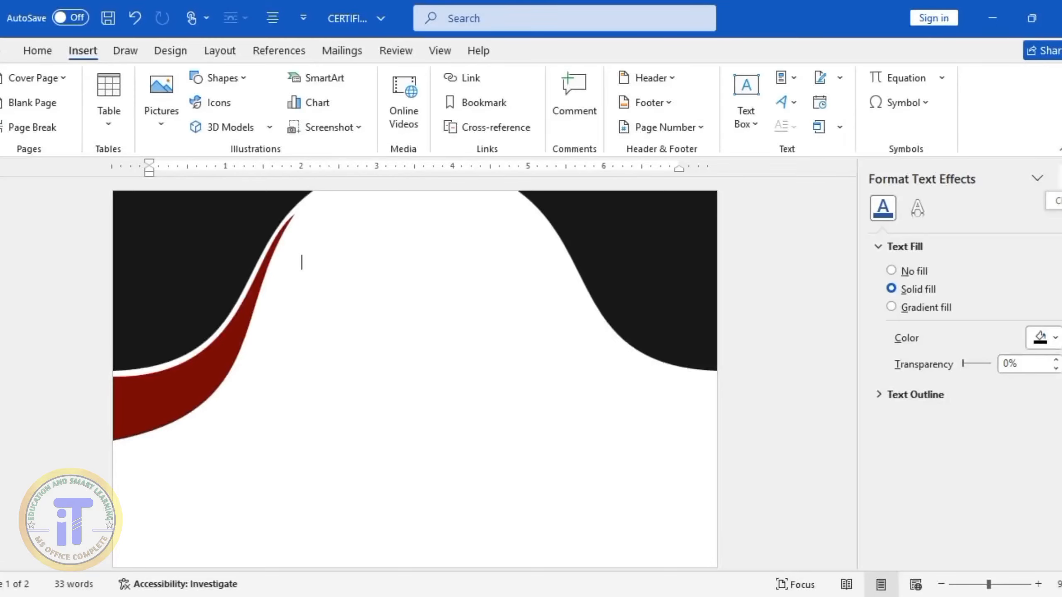
pyautogui.click(1060, 179)
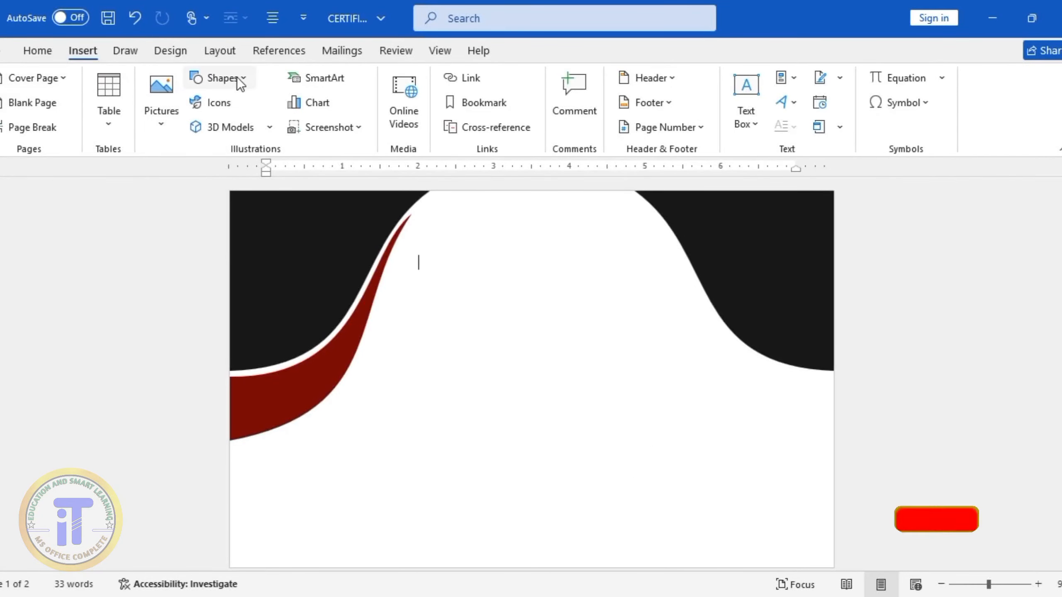
pyautogui.click(231, 86)
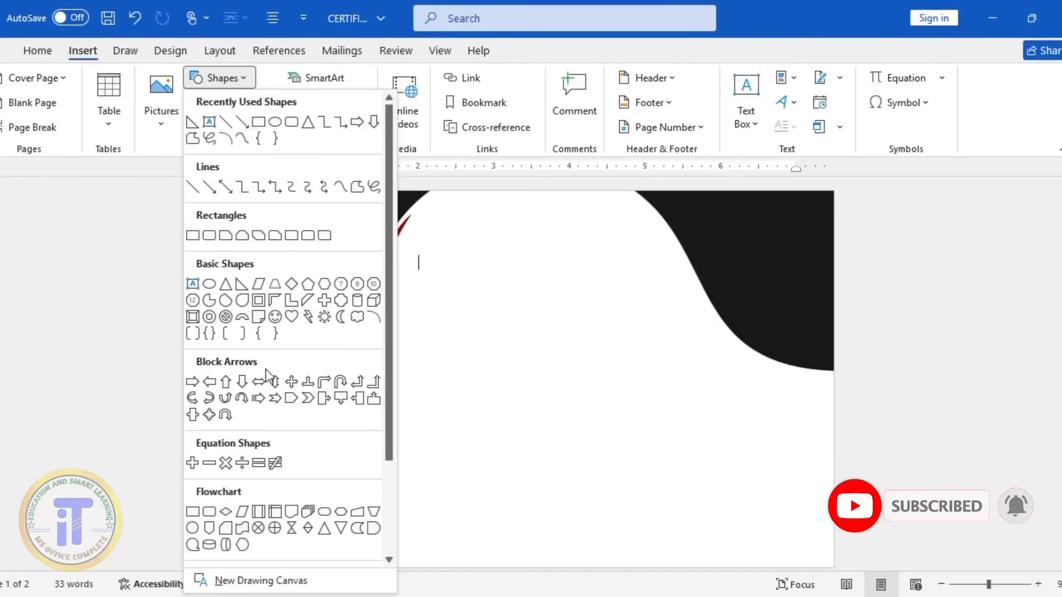
pyautogui.click(242, 288)
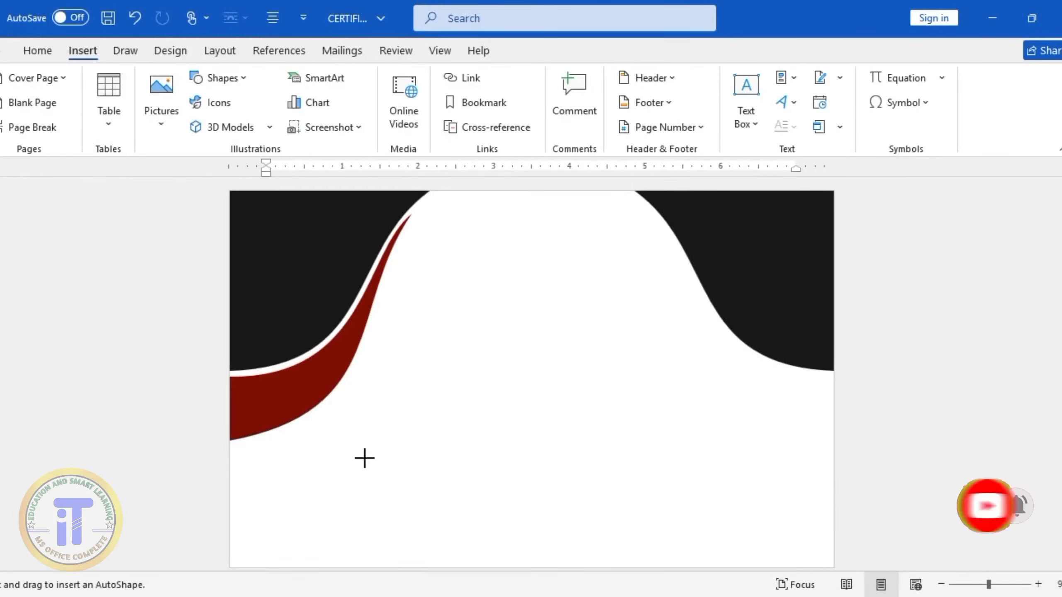
pyautogui.moveTo(403, 386); pyautogui.dragTo(449, 531)
pyautogui.moveTo(426, 358); pyautogui.dragTo(554, 458)
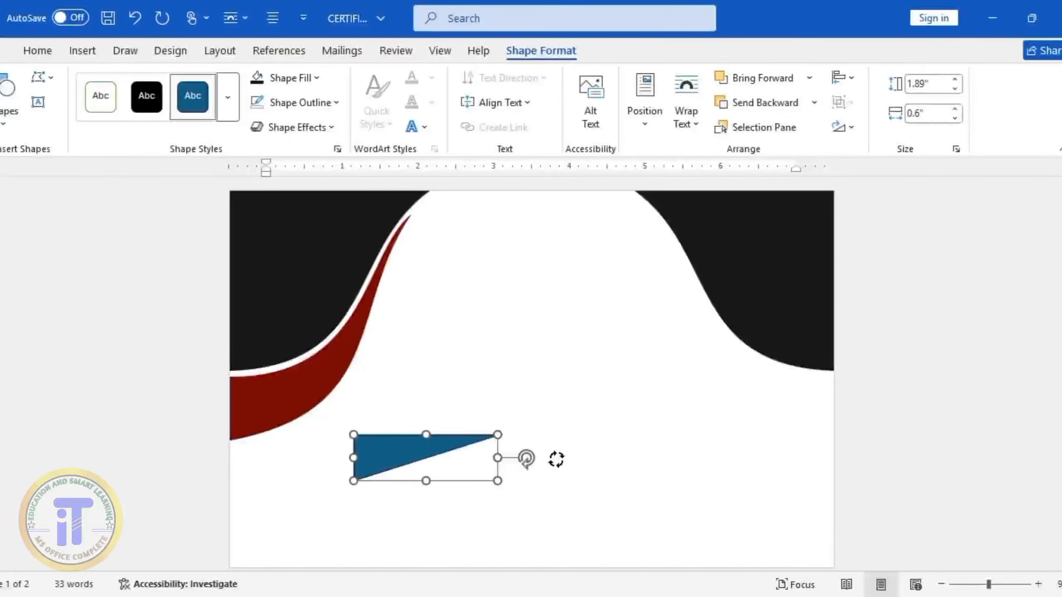
# Move the second triangle to the page's left edge just under the red band and remove its outline
pyautogui.moveTo(438, 456); pyautogui.dragTo(313, 460)
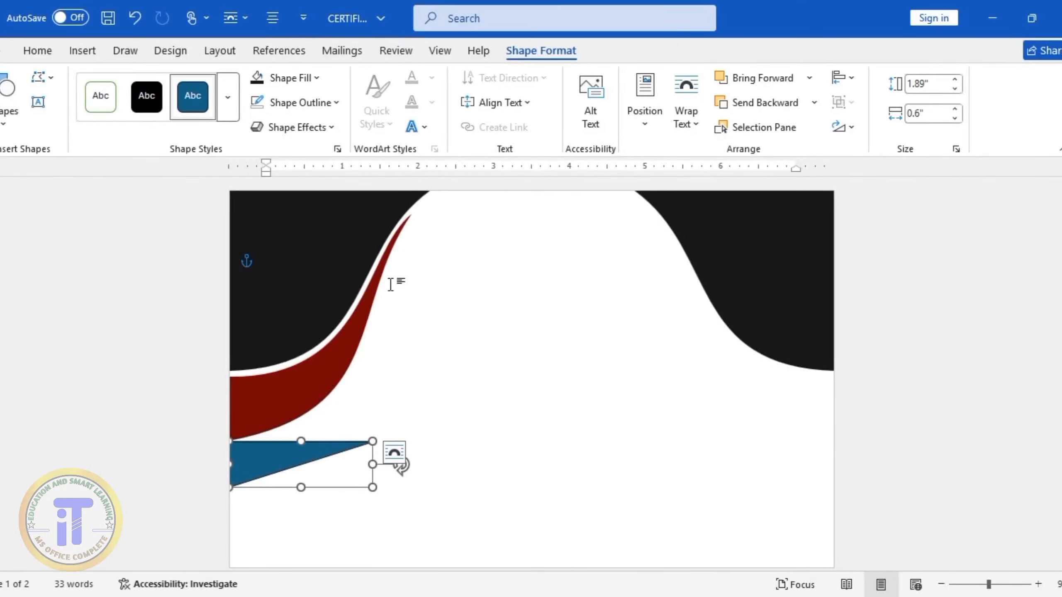
pyautogui.click(332, 107)
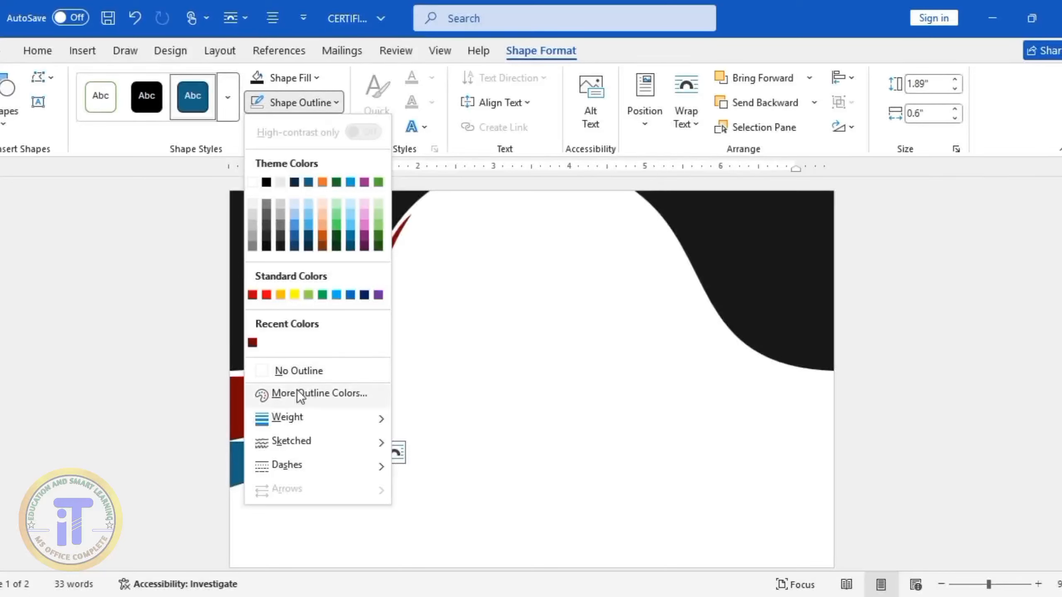
pyautogui.click(297, 367)
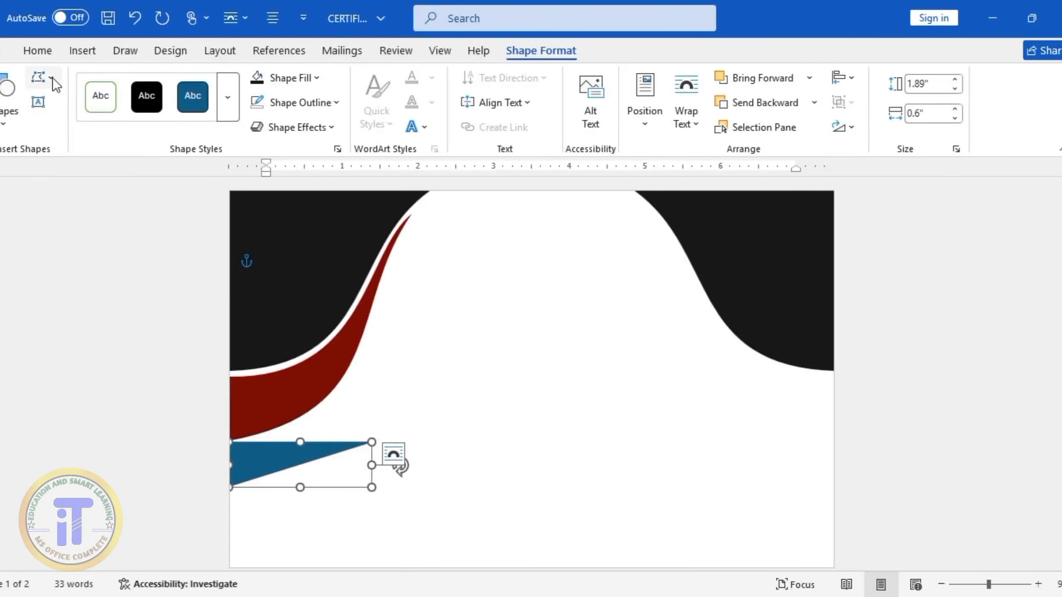
# Edit the second triangle's points: raise its tip onto the dark red band's outer edge, bow its lower edge outward and lower its bottom-left corner
pyautogui.click(40, 78)
pyautogui.click(79, 127)
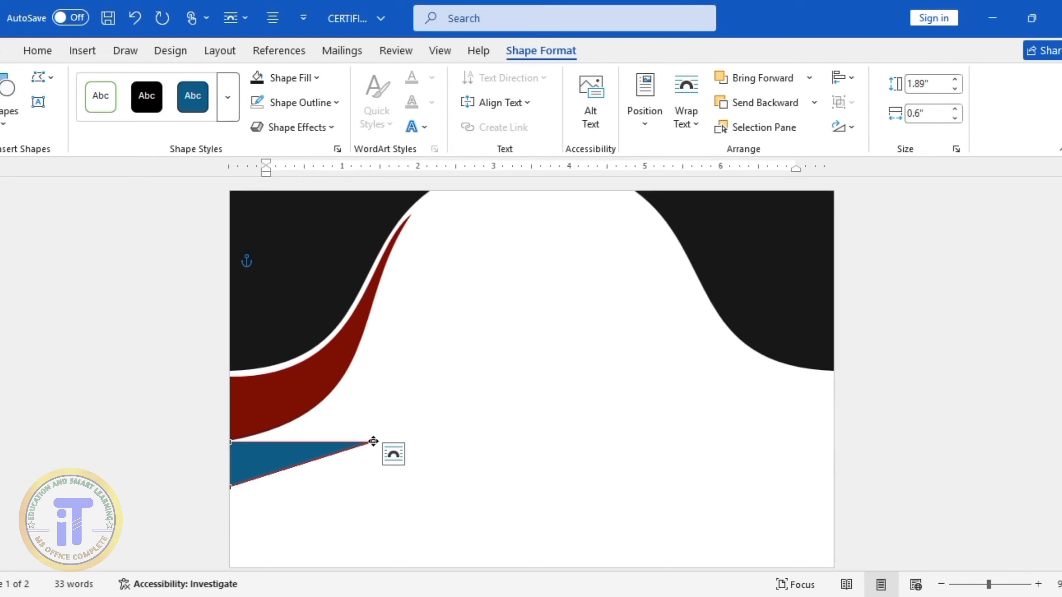
pyautogui.moveTo(373, 441); pyautogui.dragTo(385, 267)
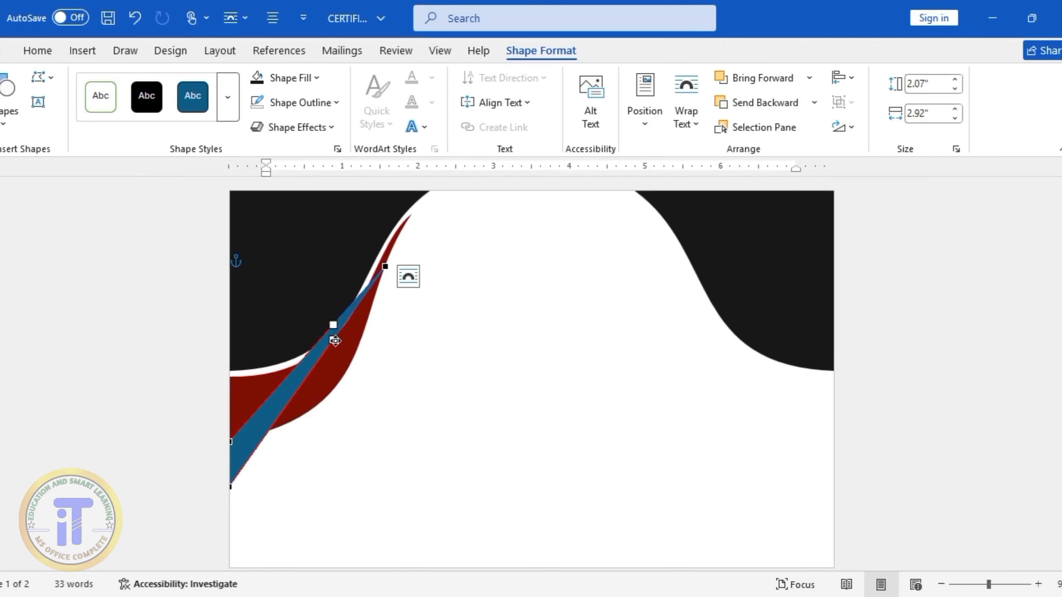
pyautogui.moveTo(334, 340); pyautogui.dragTo(386, 469)
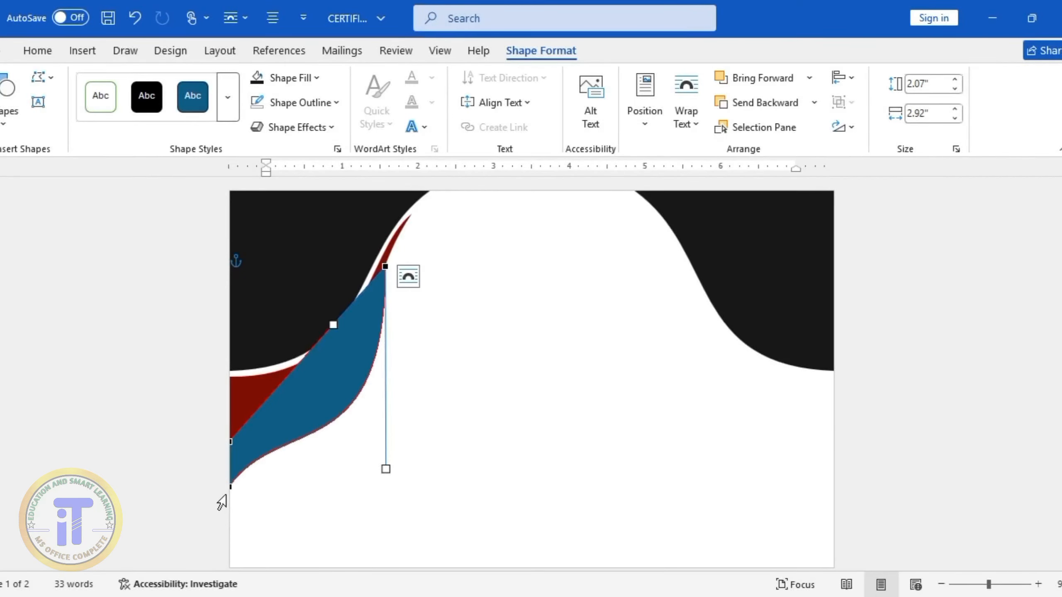
pyautogui.moveTo(229, 487); pyautogui.dragTo(231, 505)
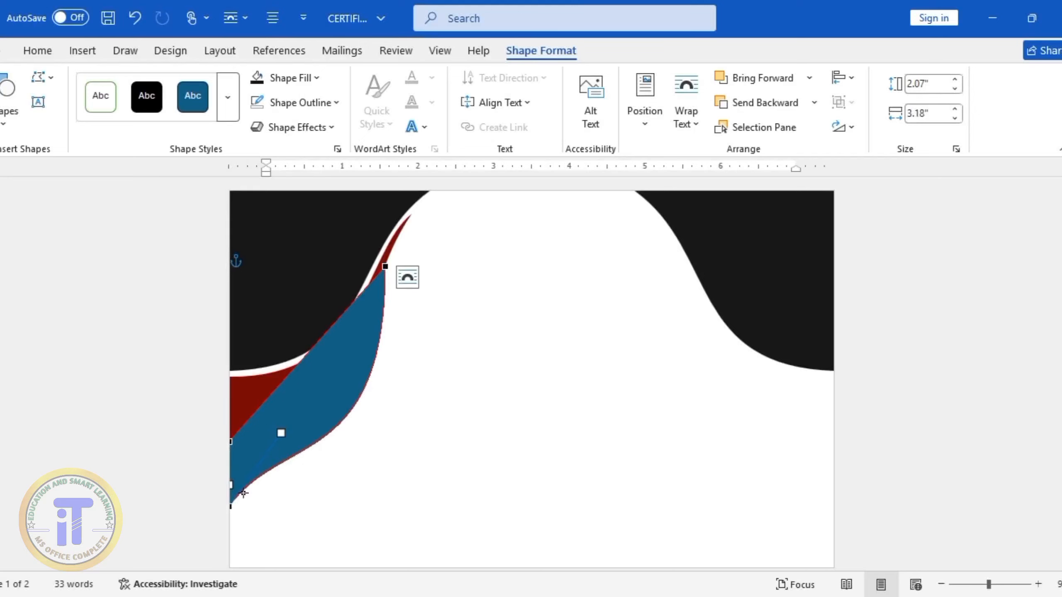
# Curve the second triangle's upper edge to follow the dark red band, refine its lower curve and finish the point editing
pyautogui.moveTo(280, 383); pyautogui.dragTo(312, 427)
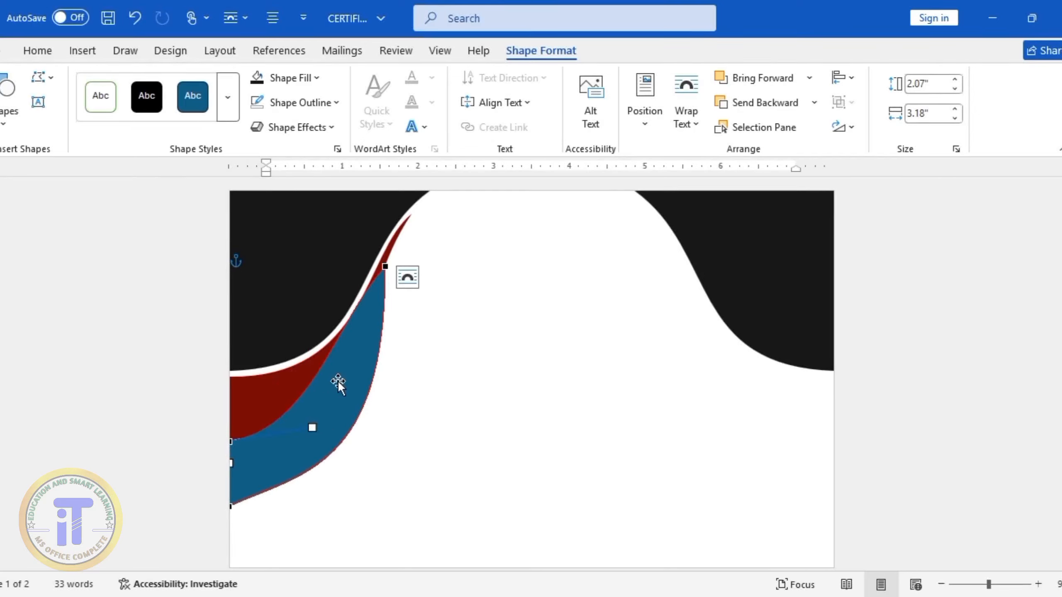
pyautogui.click(385, 268)
pyautogui.moveTo(333, 325); pyautogui.dragTo(364, 364)
pyautogui.click(231, 506)
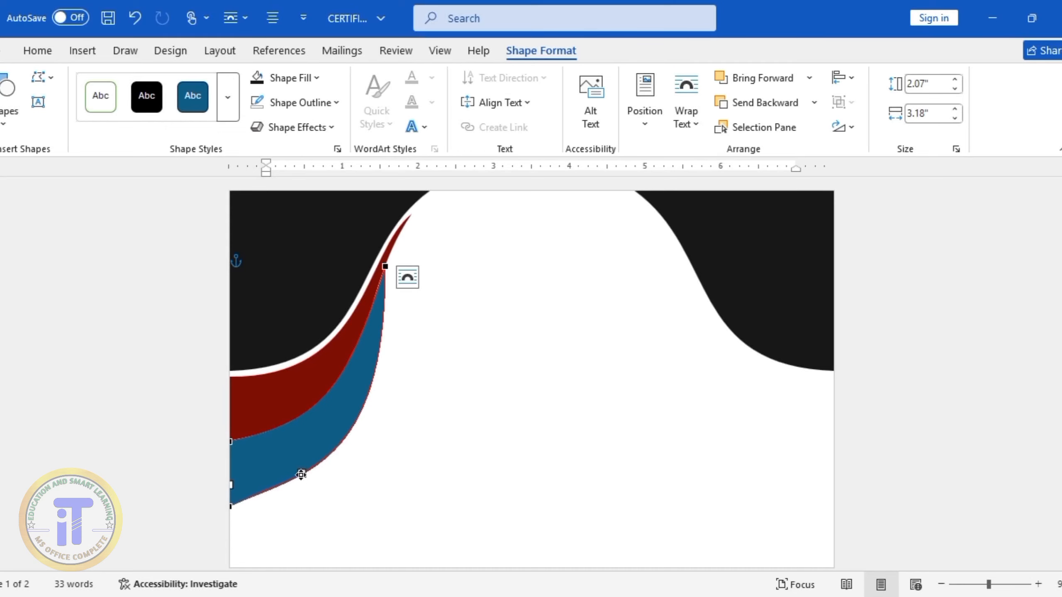
pyautogui.moveTo(301, 475); pyautogui.dragTo(304, 479)
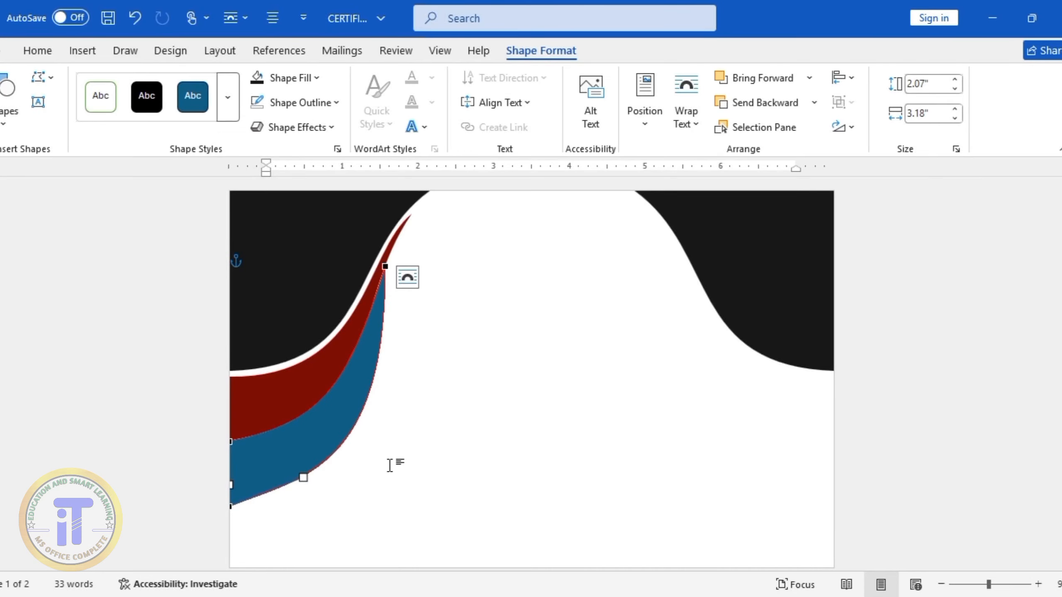
pyautogui.click(290, 509)
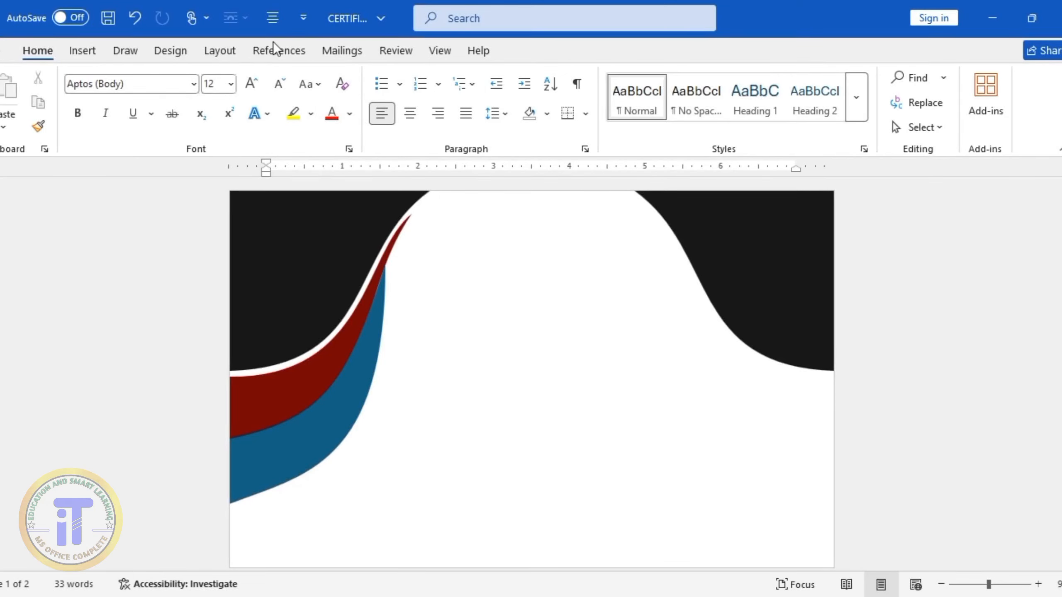
# Apply a red linear gradient fill to the second band, shift its middle gradient stop and deselect the shape
pyautogui.click(303, 452)
pyautogui.click(543, 48)
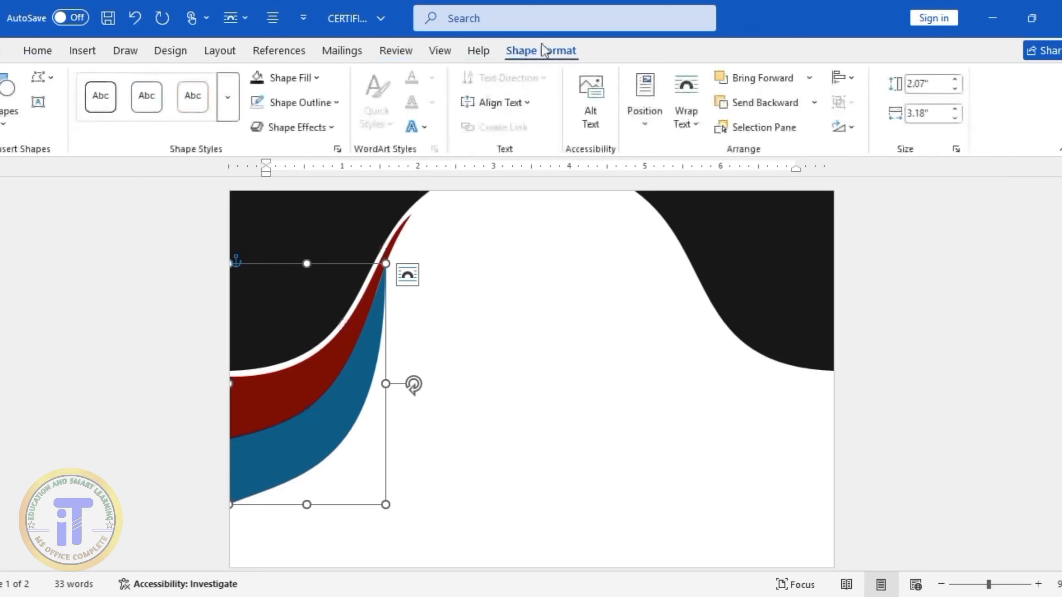
pyautogui.click(314, 79)
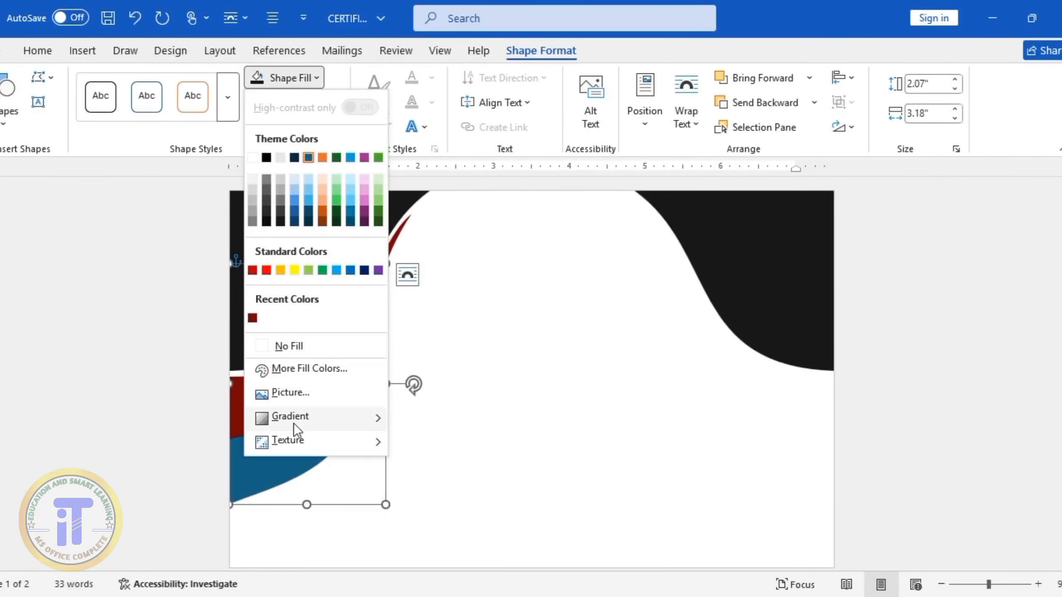
pyautogui.moveTo(293, 423)
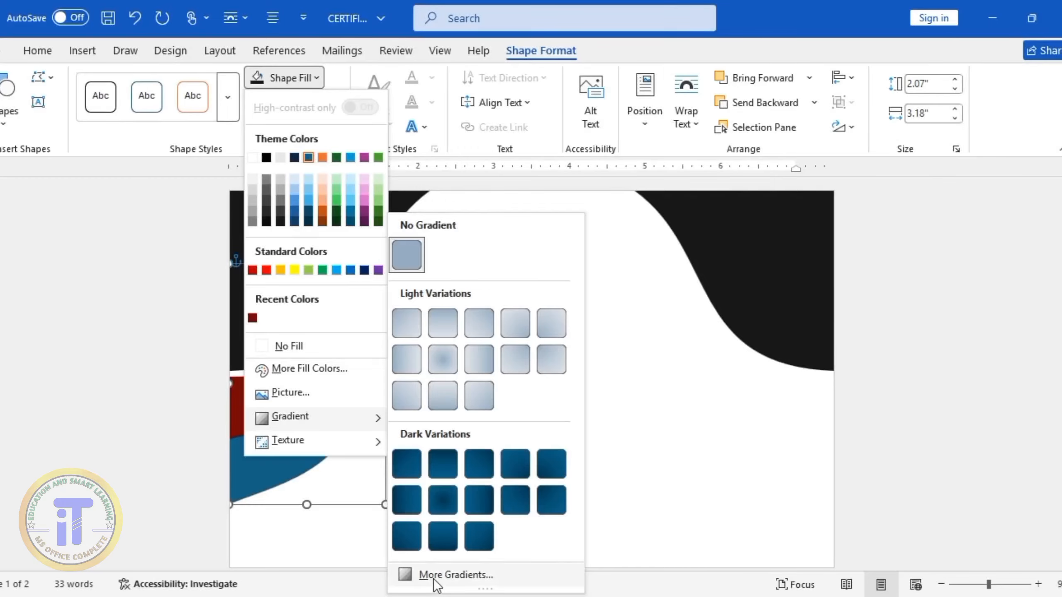
pyautogui.click(412, 575)
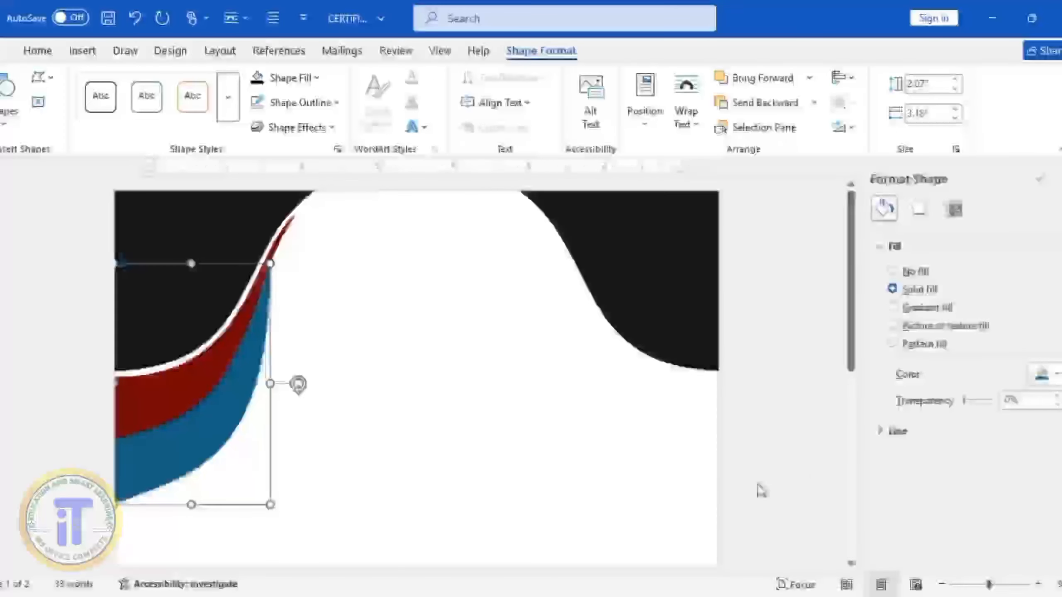
pyautogui.click(891, 308)
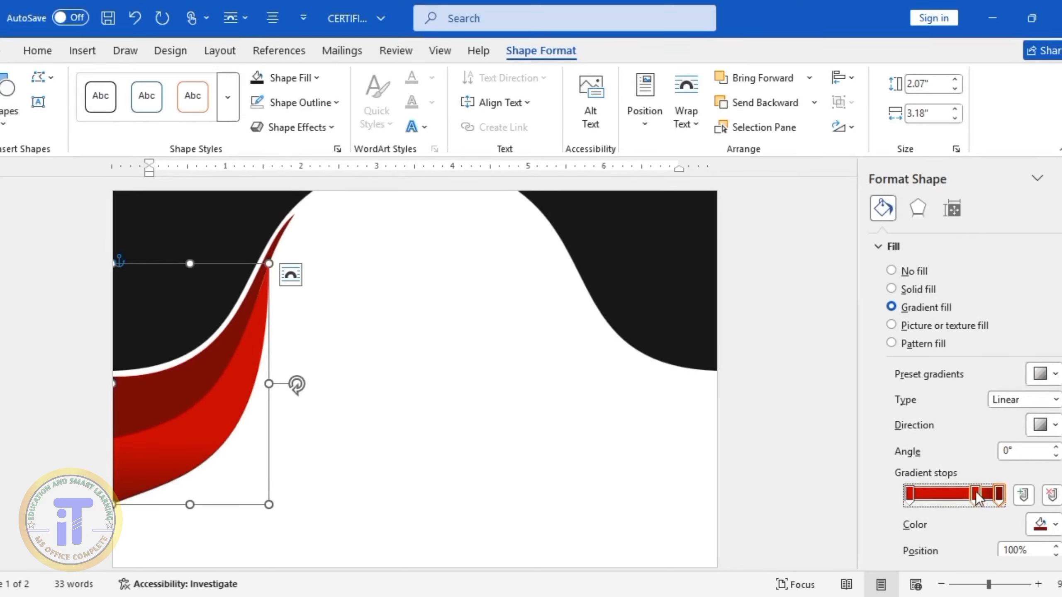
pyautogui.moveTo(962, 500); pyautogui.dragTo(955, 501)
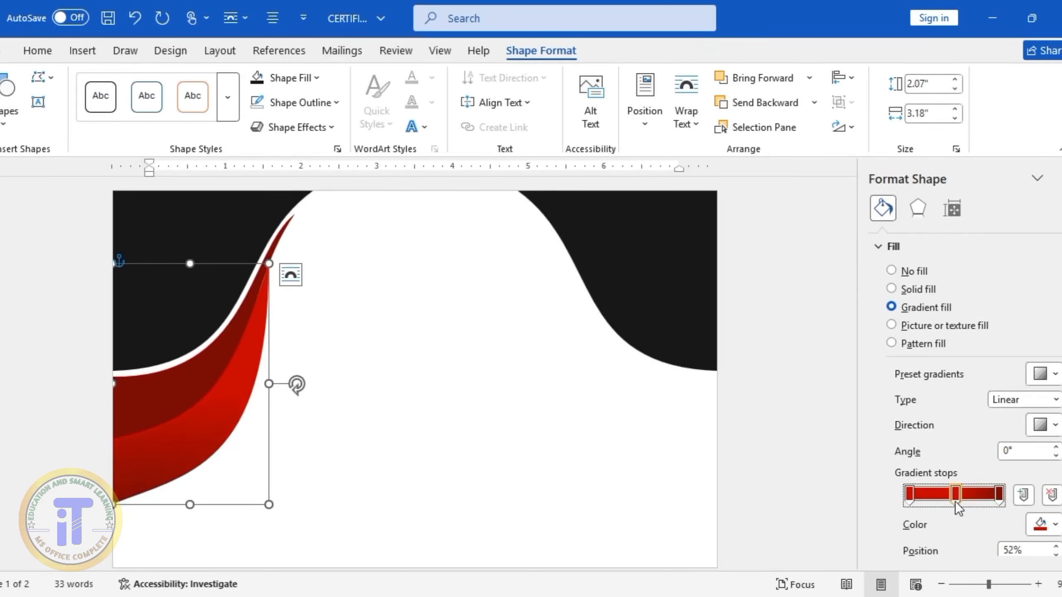
pyautogui.click(617, 422)
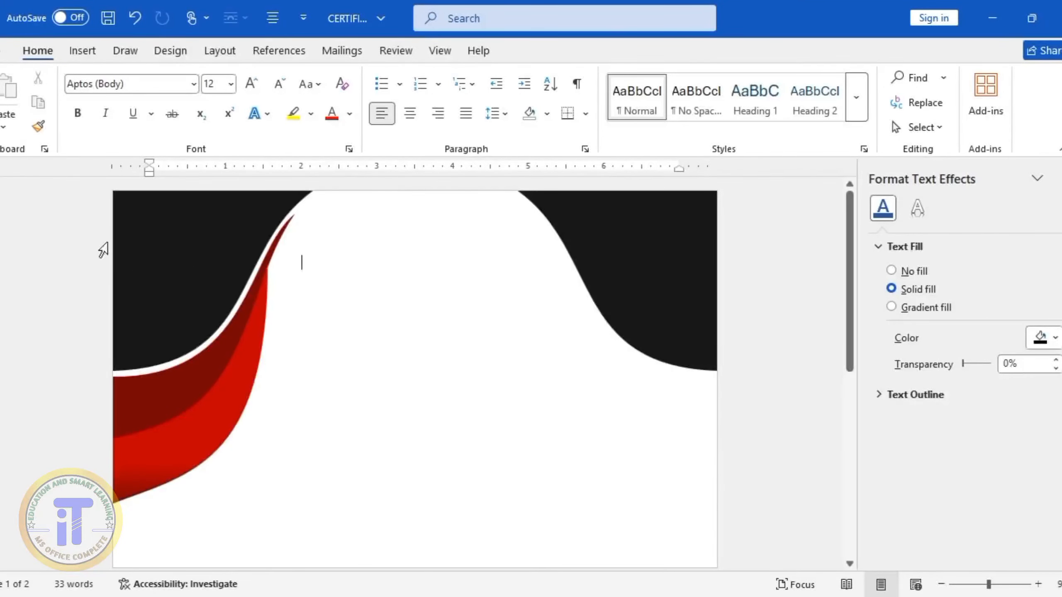
# Draw a third right triangle about 2.74 inches high and 0.99 inches wide beside the red bands and rotate it 90° clockwise
pyautogui.click(79, 49)
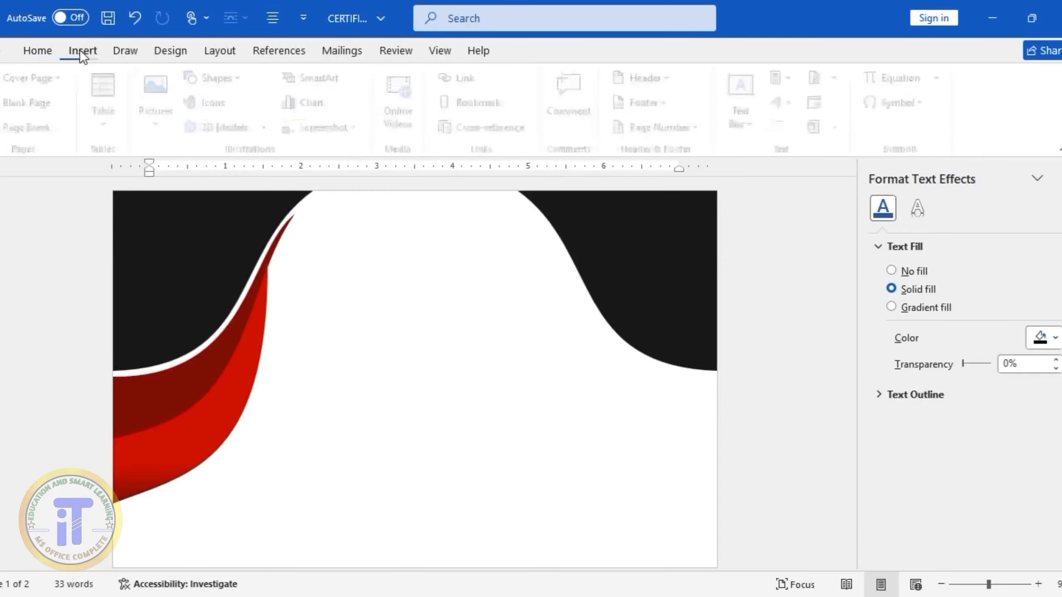
pyautogui.click(1054, 178)
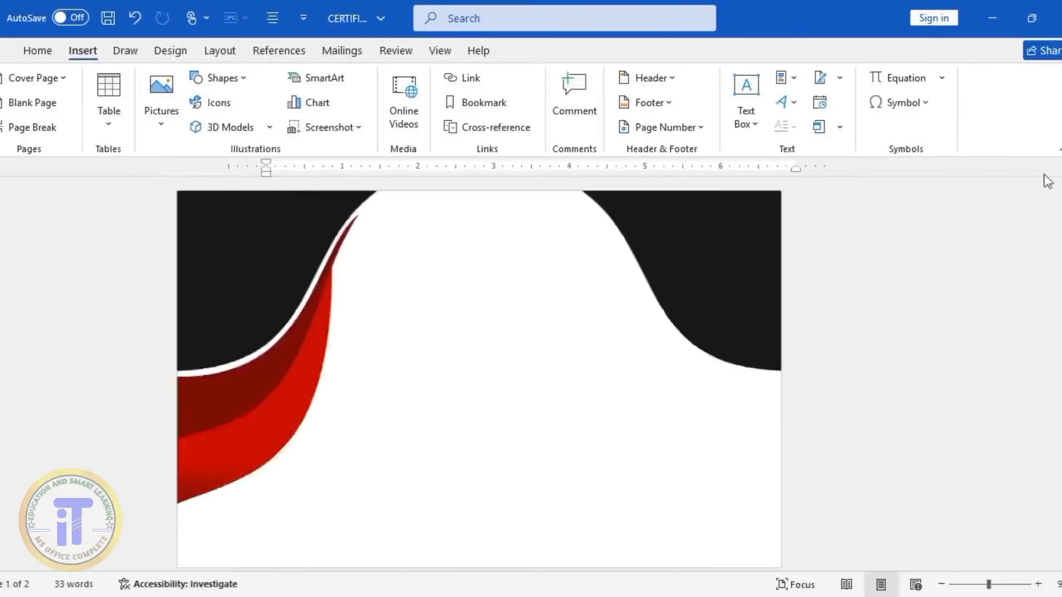
pyautogui.click(222, 78)
pyautogui.click(242, 295)
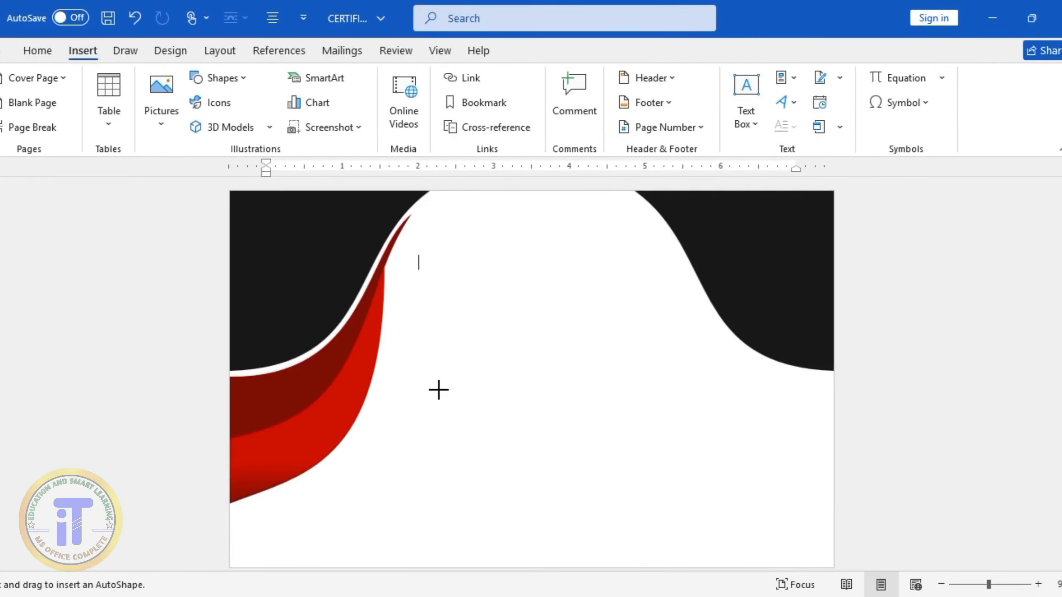
pyautogui.moveTo(438, 390); pyautogui.dragTo(485, 546)
pyautogui.moveTo(467, 300)
pyautogui.mouseDown()
pyautogui.moveTo(569, 407)
pyautogui.moveTo(576, 441)
pyautogui.moveTo(578, 424)
pyautogui.mouseUp()
pyautogui.moveTo(582, 442)
pyautogui.mouseDown()
pyautogui.moveTo(583, 432)
pyautogui.moveTo(602, 442)
pyautogui.mouseUp()
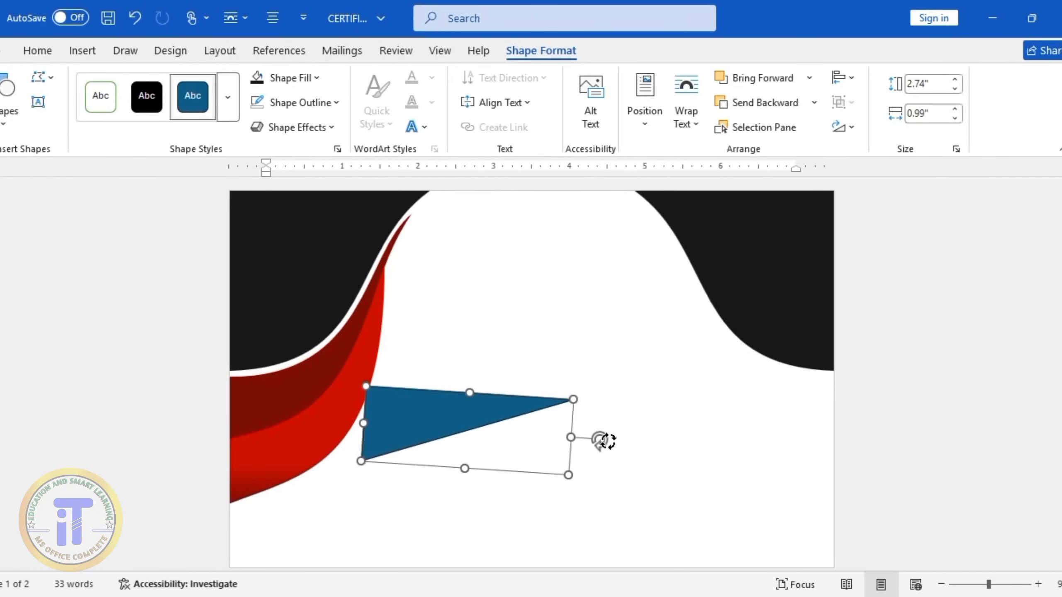
# Fit the third triangle, about 0.76 inches wide, at the page's left edge just under the second band and remove its outline
pyautogui.moveTo(471, 421); pyautogui.dragTo(332, 506)
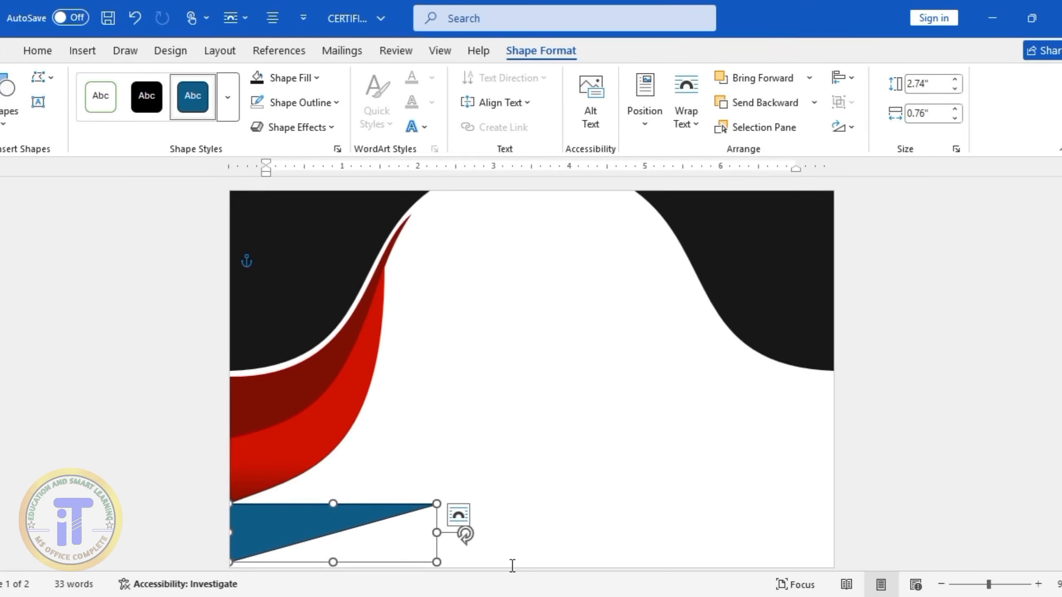
pyautogui.click(325, 104)
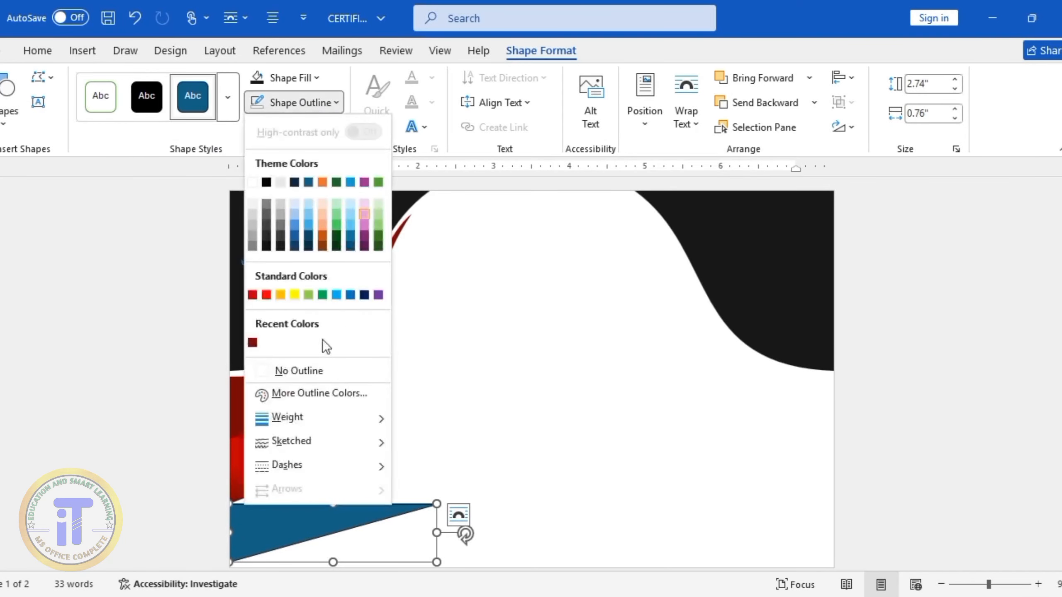
pyautogui.click(295, 371)
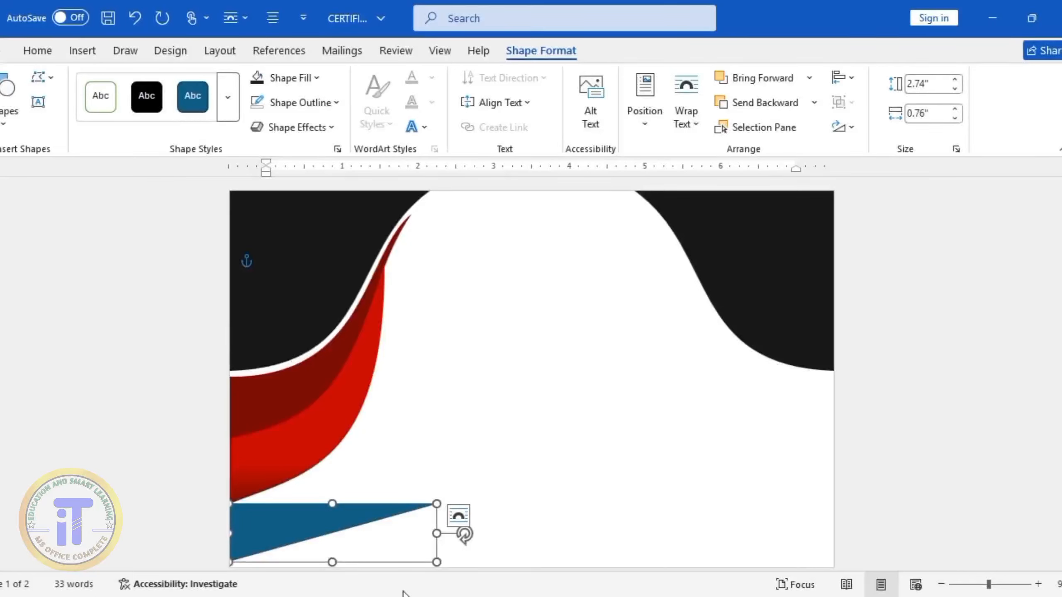
# Edit the third triangle's points, raising its tip to the page's top edge beside the black shape and bending both long edges from the tip
pyautogui.click(41, 77)
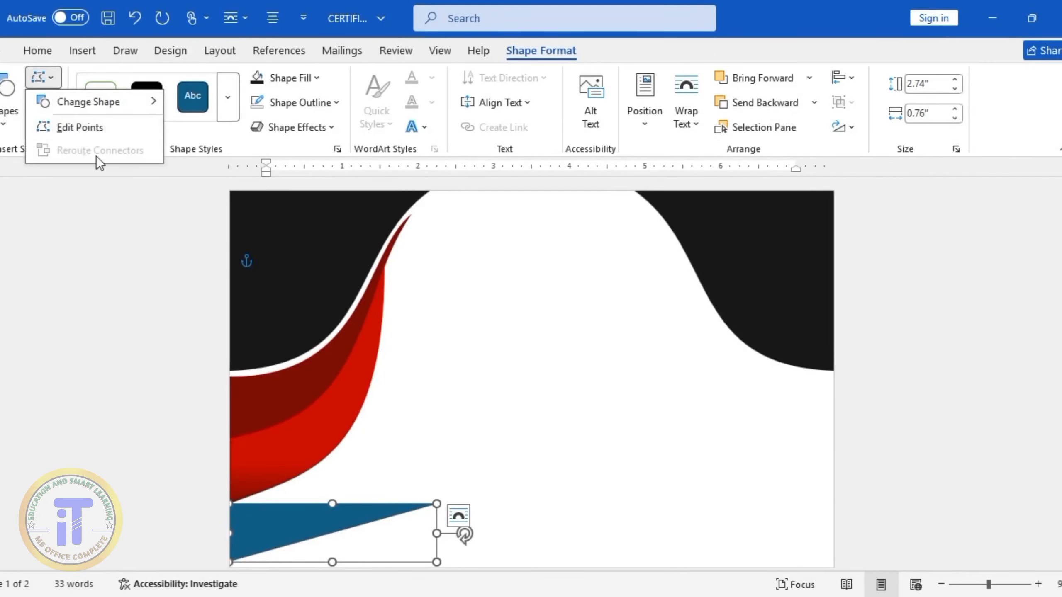
pyautogui.click(79, 127)
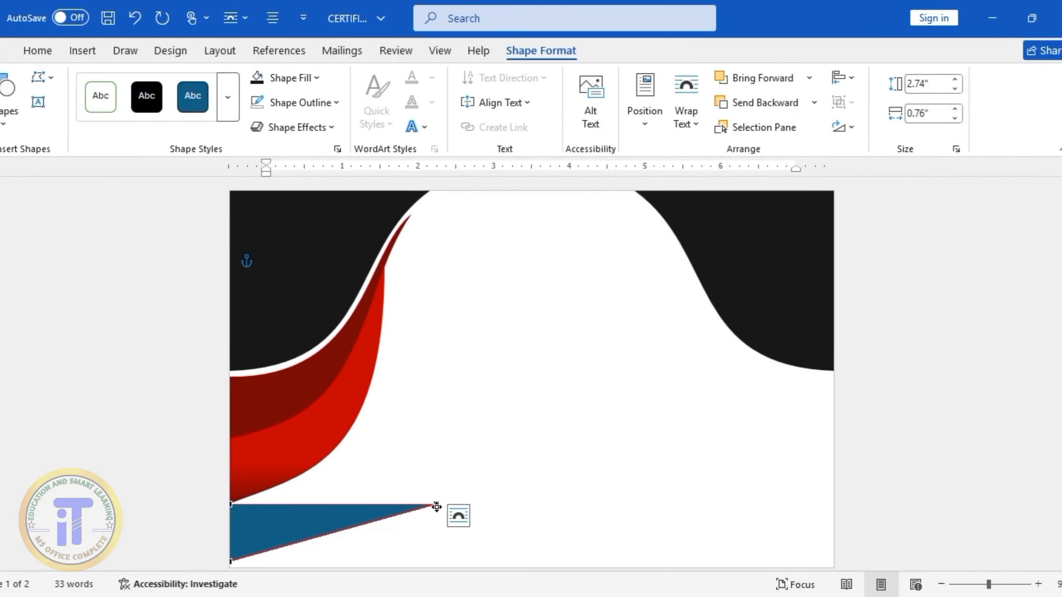
pyautogui.moveTo(435, 506); pyautogui.dragTo(435, 191)
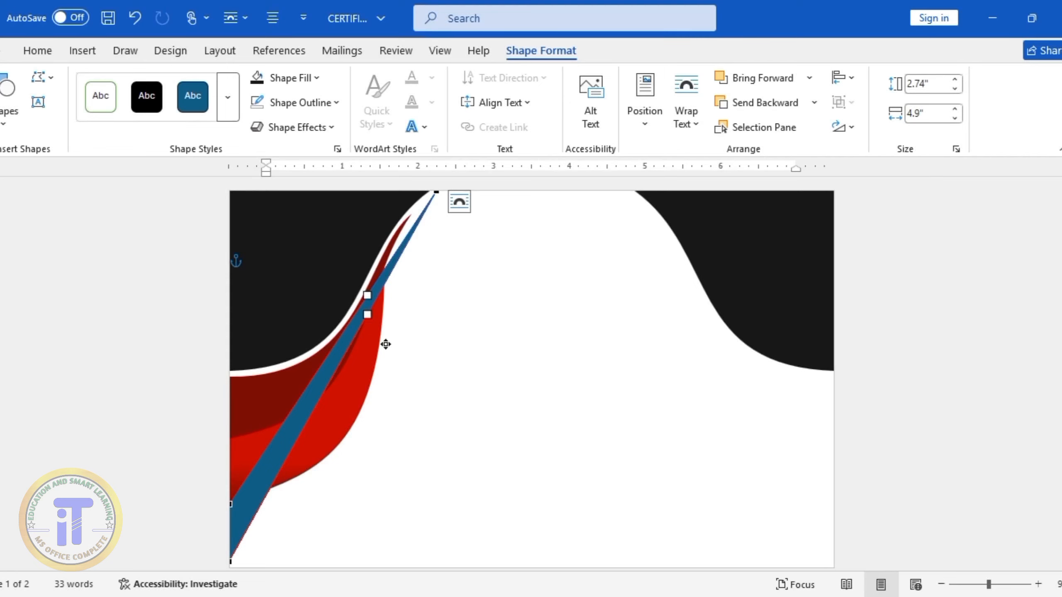
pyautogui.moveTo(385, 343); pyautogui.dragTo(379, 532)
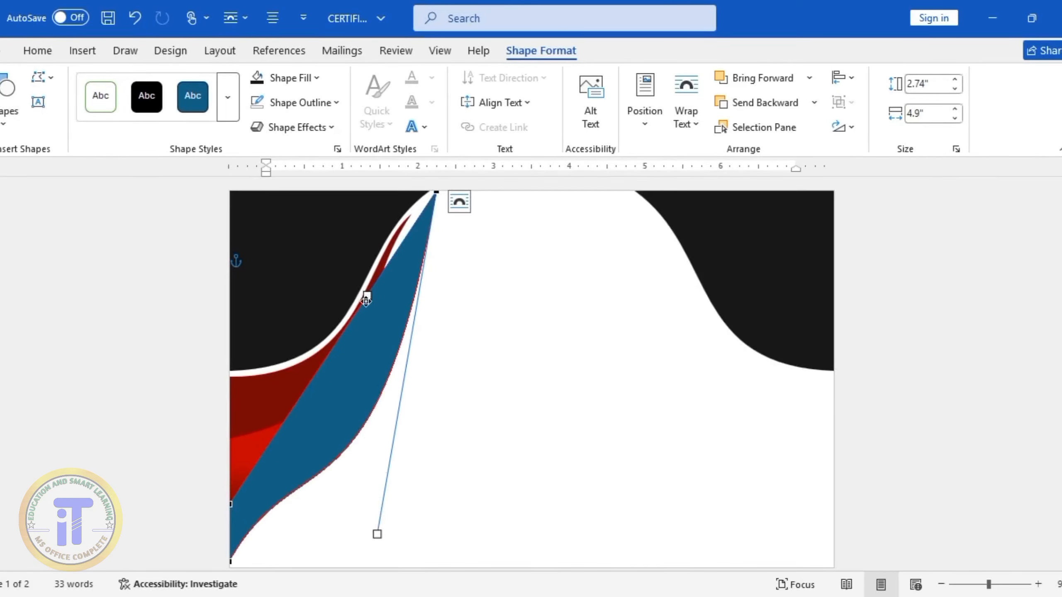
pyautogui.moveTo(366, 300); pyautogui.dragTo(382, 365)
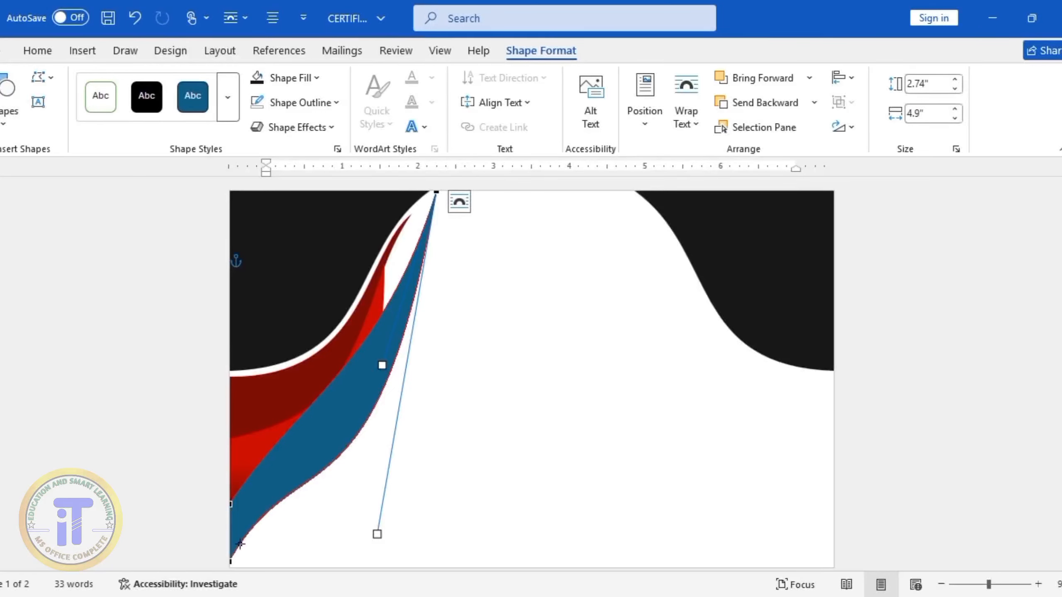
# Curve the third band from its left corner points so its upper edge follows the second band up to the tip
pyautogui.click(230, 562)
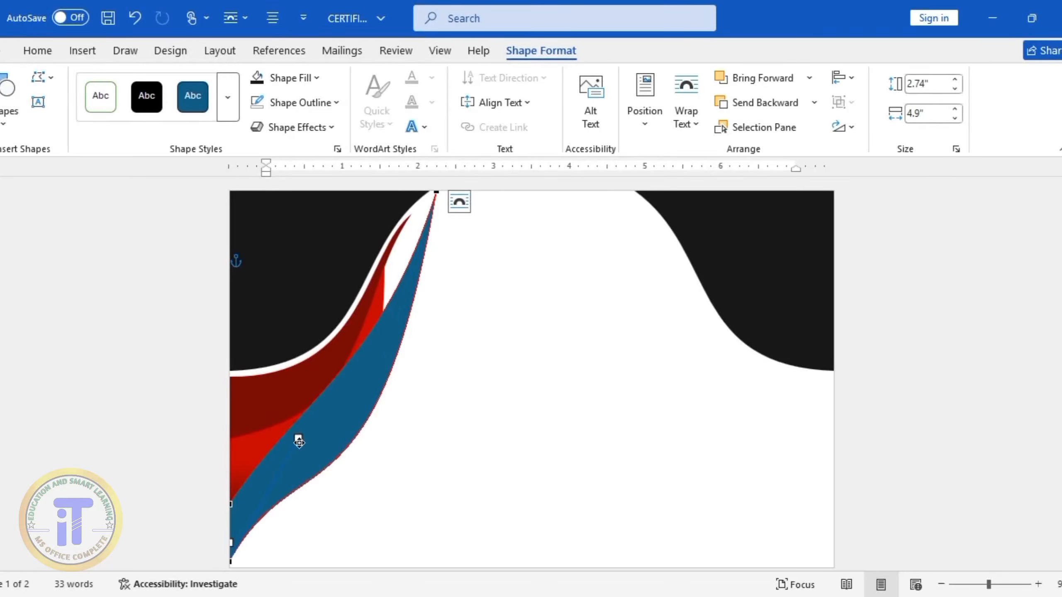
pyautogui.moveTo(298, 438); pyautogui.dragTo(318, 536)
pyautogui.click(230, 504)
pyautogui.moveTo(296, 399); pyautogui.dragTo(388, 455)
pyautogui.click(436, 193)
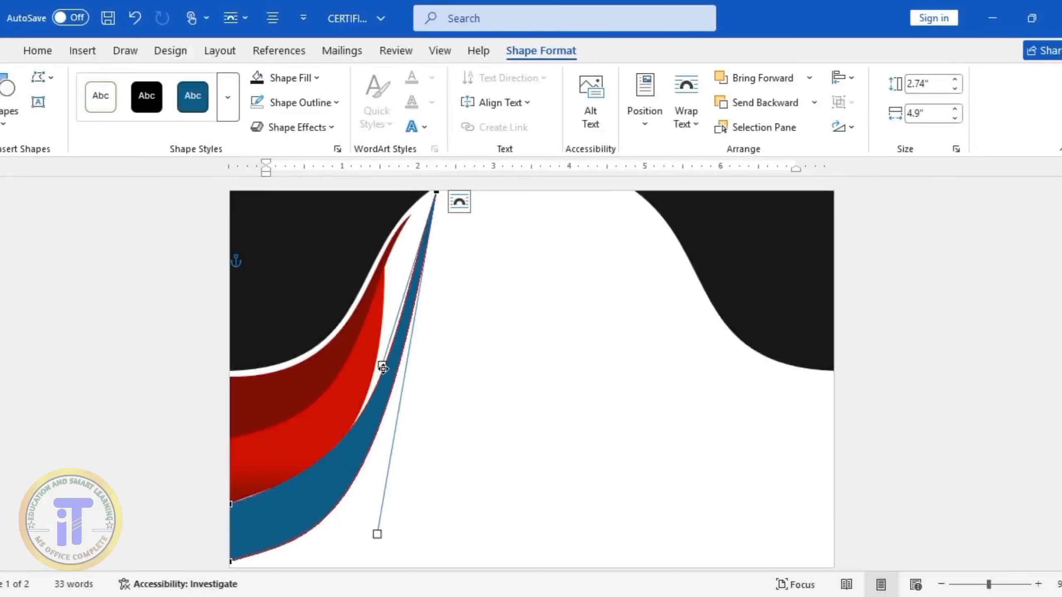
pyautogui.moveTo(382, 366); pyautogui.dragTo(350, 243)
pyautogui.click(230, 505)
pyautogui.moveTo(388, 455); pyautogui.dragTo(462, 442)
pyautogui.click(436, 193)
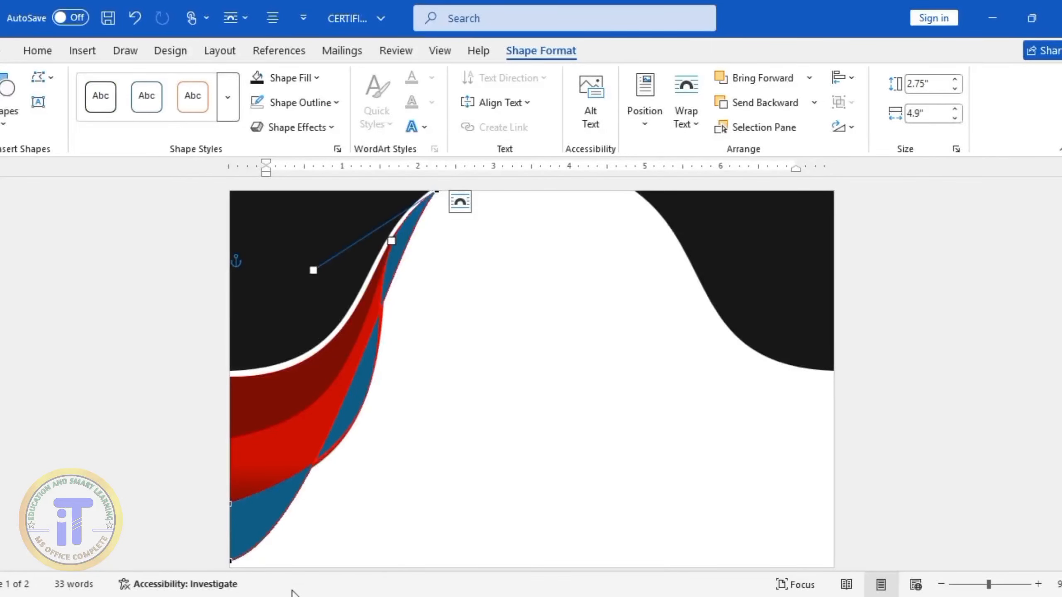
# Shape the third band's lower edge into a smooth S-curve from the page's bottom-left corner to the tip, undoing the last adjustment
pyautogui.click(230, 560)
pyautogui.moveTo(318, 538); pyautogui.dragTo(446, 527)
pyautogui.click(436, 193)
pyautogui.moveTo(392, 242); pyautogui.dragTo(326, 273)
pyautogui.click(230, 560)
pyautogui.moveTo(446, 528); pyautogui.dragTo(488, 434)
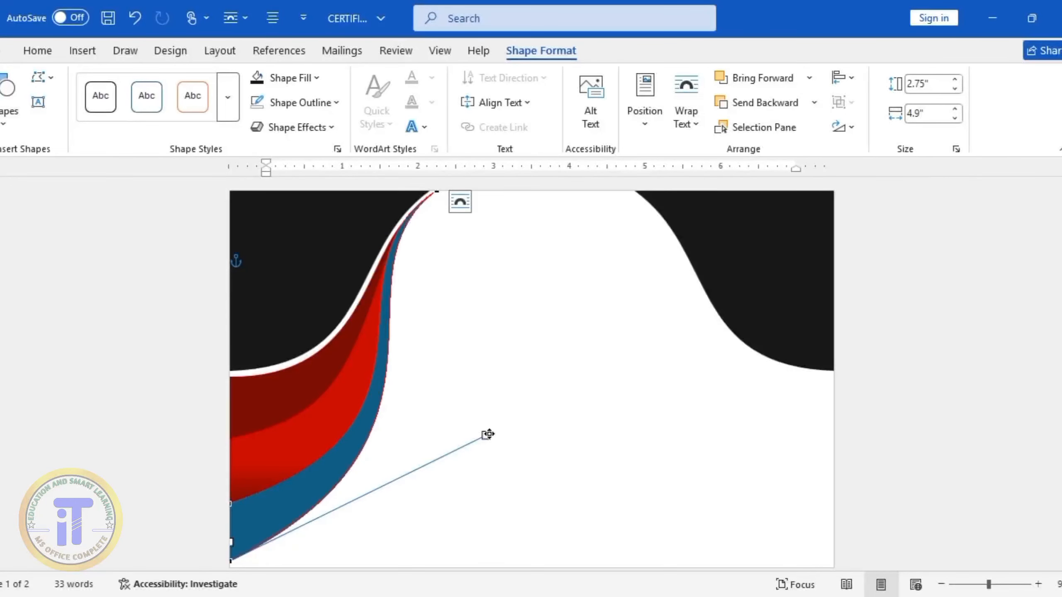
pyautogui.hotkey('ctrl', 'z')
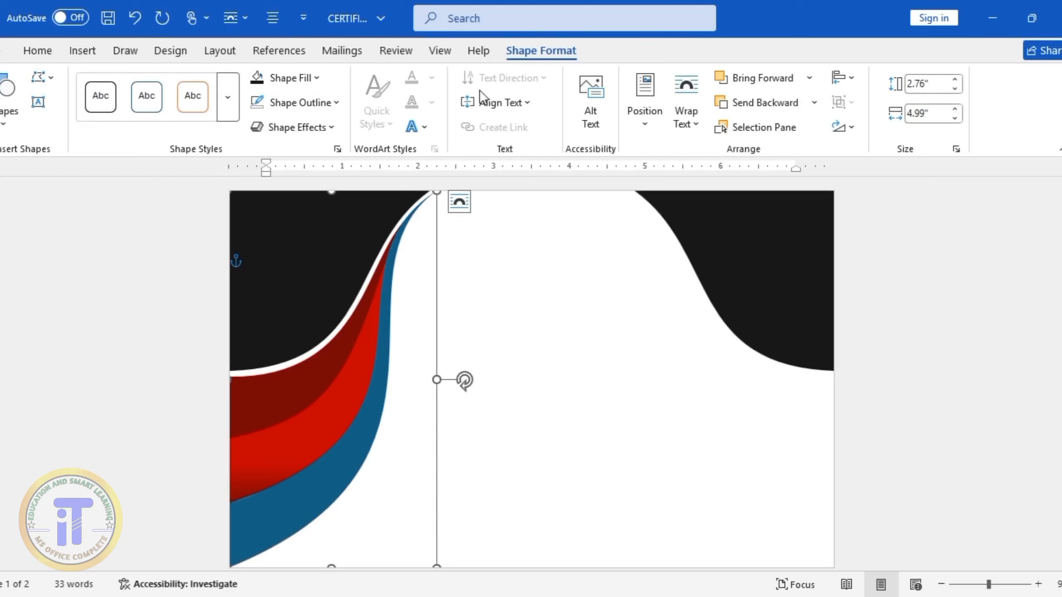
# Fill the third band with the standard red colour and select the picture of the layered red bands
pyautogui.click(316, 78)
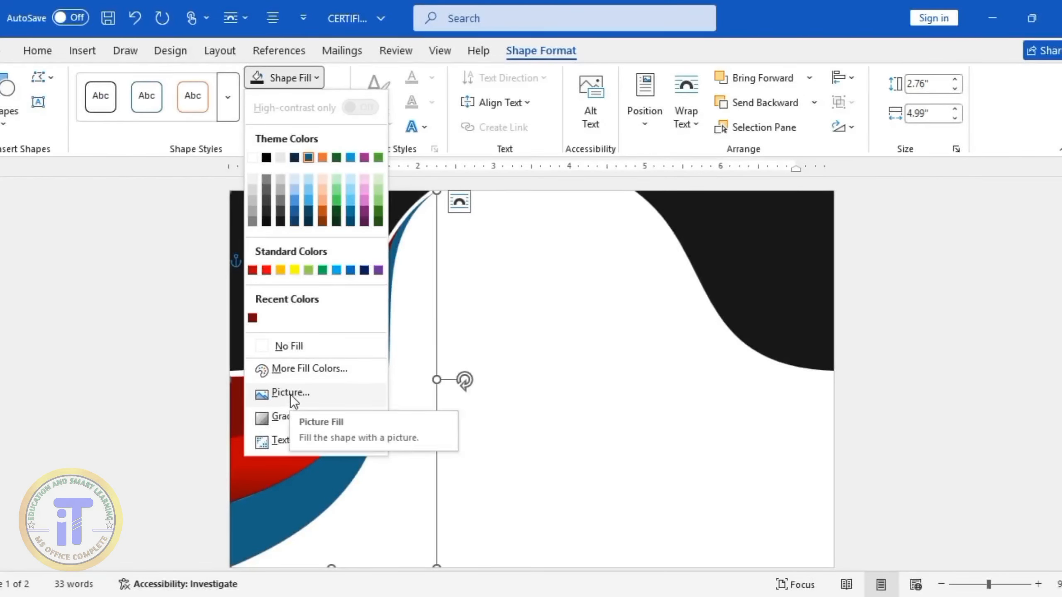
pyautogui.click(266, 269)
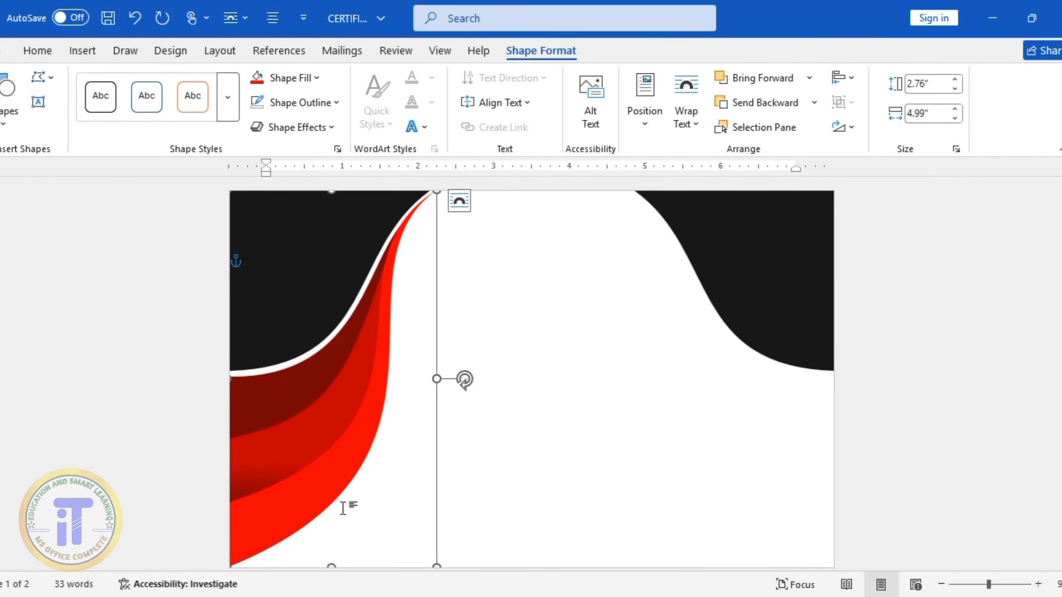
pyautogui.click(638, 419)
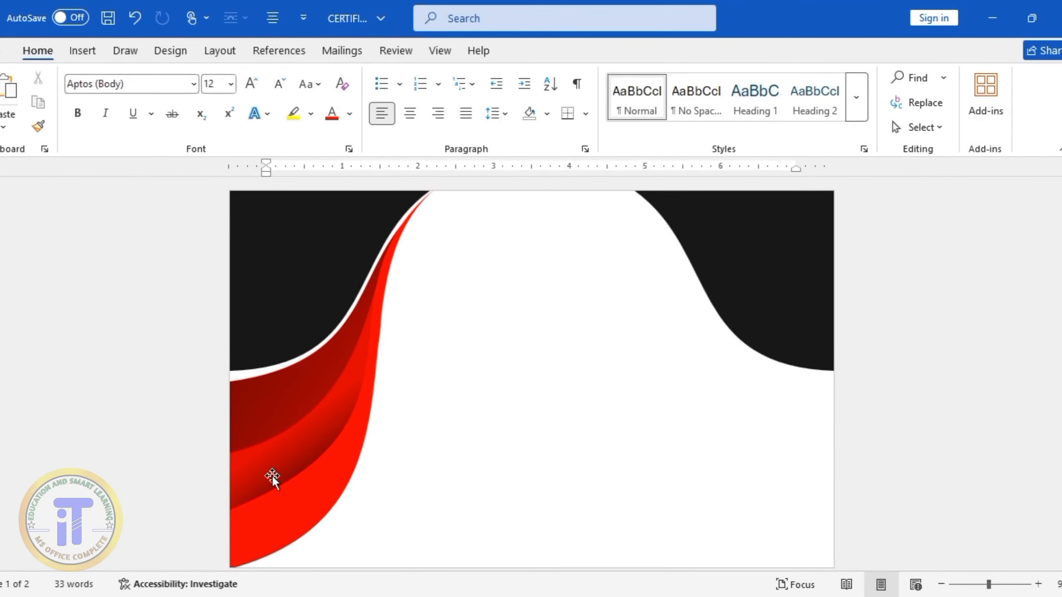
pyautogui.click(272, 475)
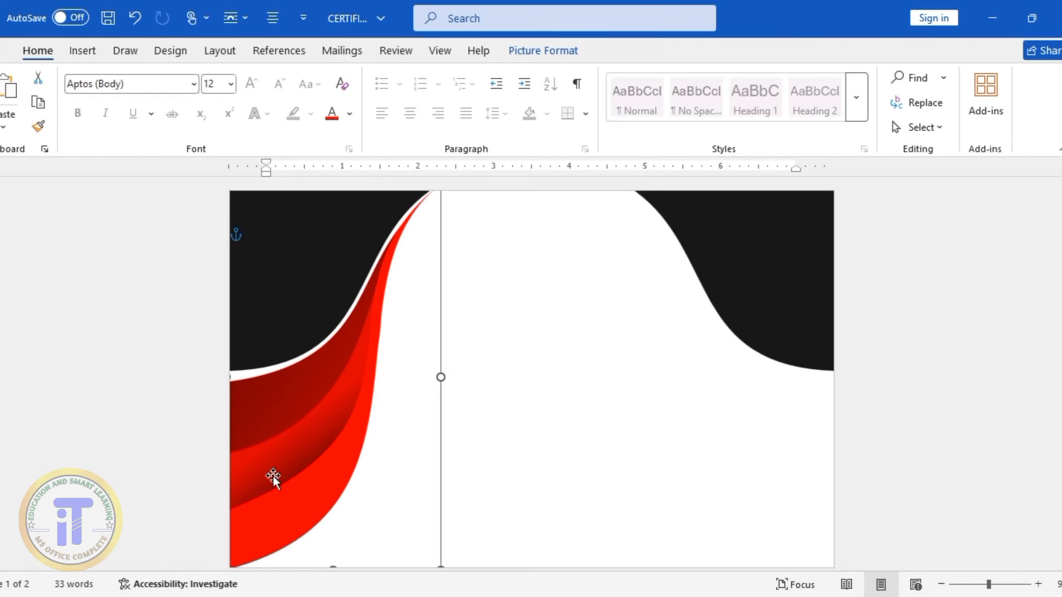
# Paste a copy of the layered red bands picture, move it clear of the original and flip it horizontally
pyautogui.hotkey('ctrl', 'v')
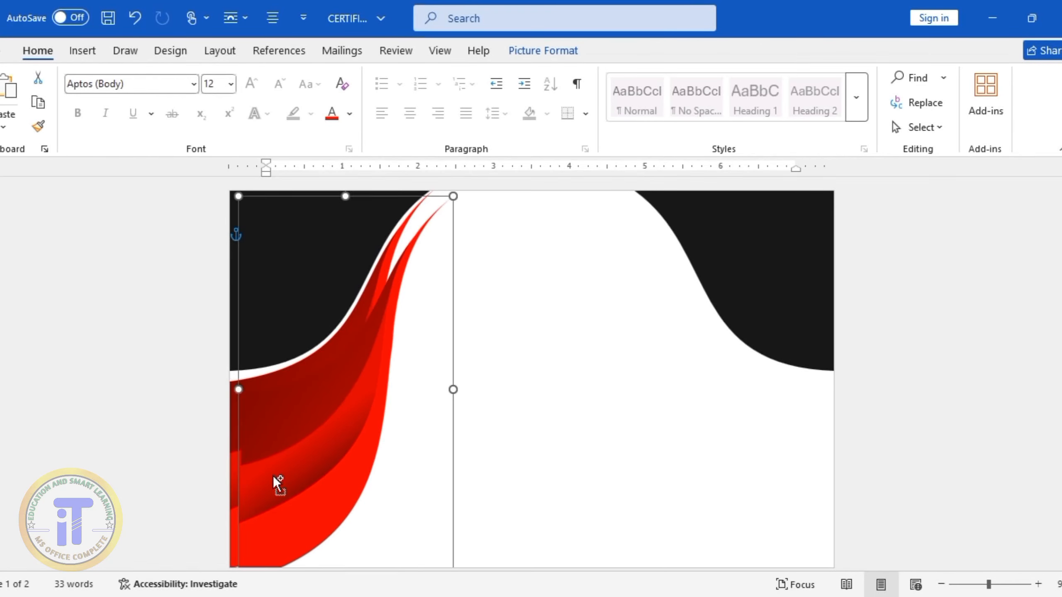
pyautogui.moveTo(315, 443); pyautogui.dragTo(549, 420)
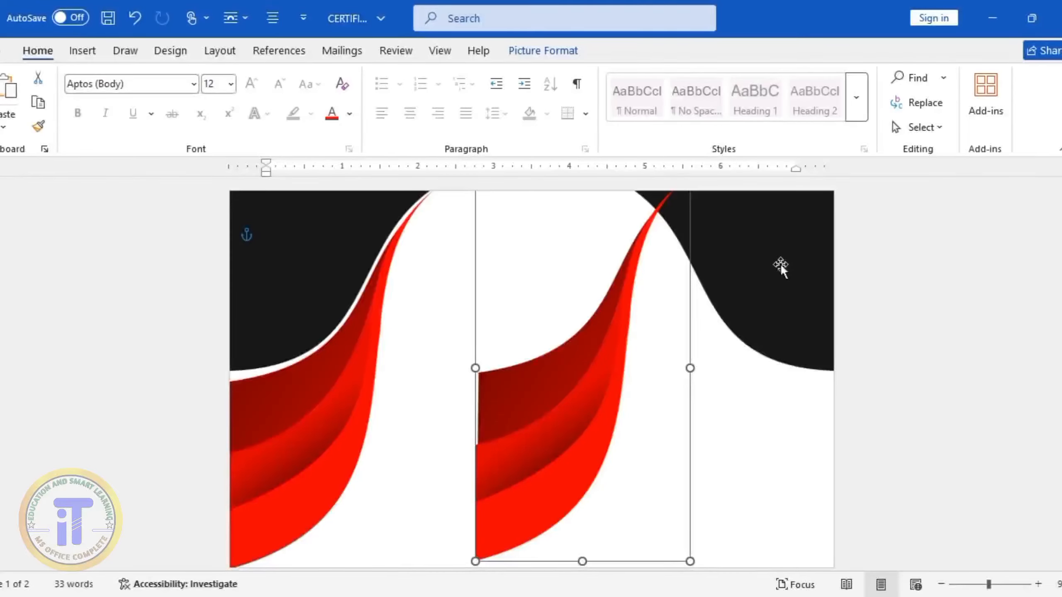
pyautogui.click(526, 51)
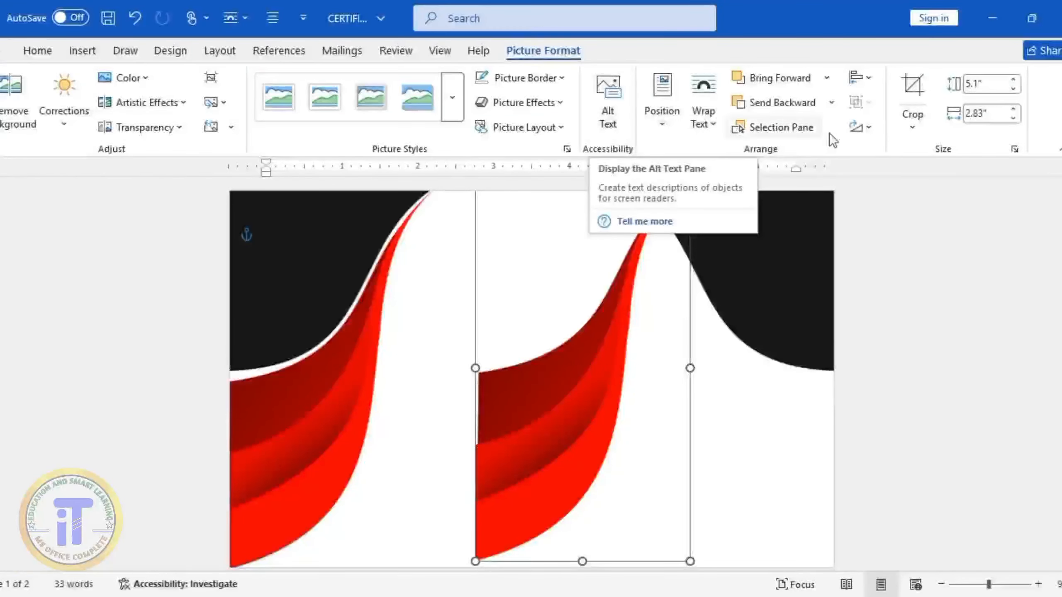
pyautogui.click(865, 128)
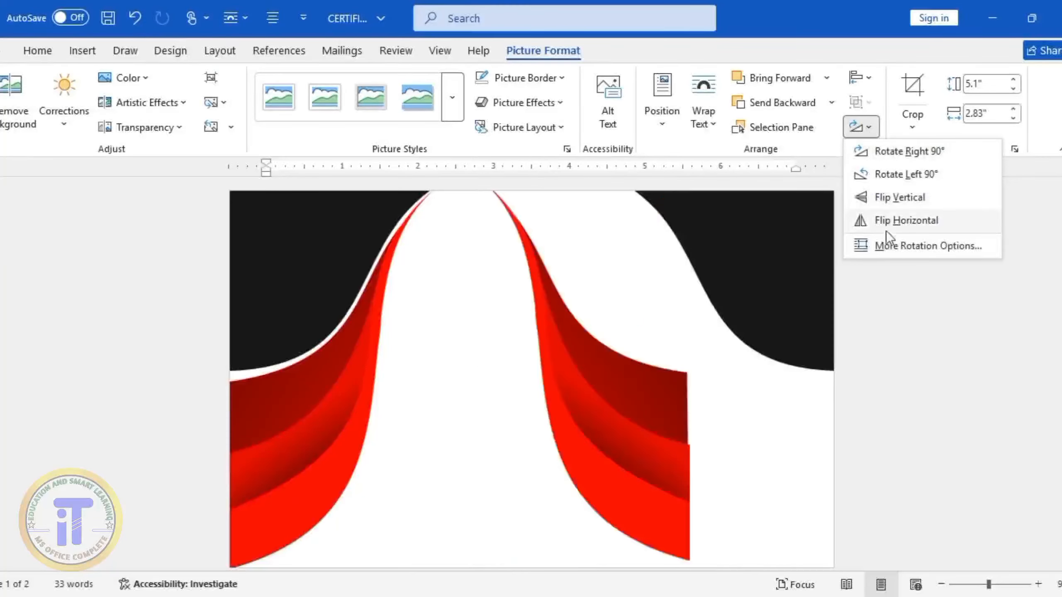
pyautogui.click(889, 219)
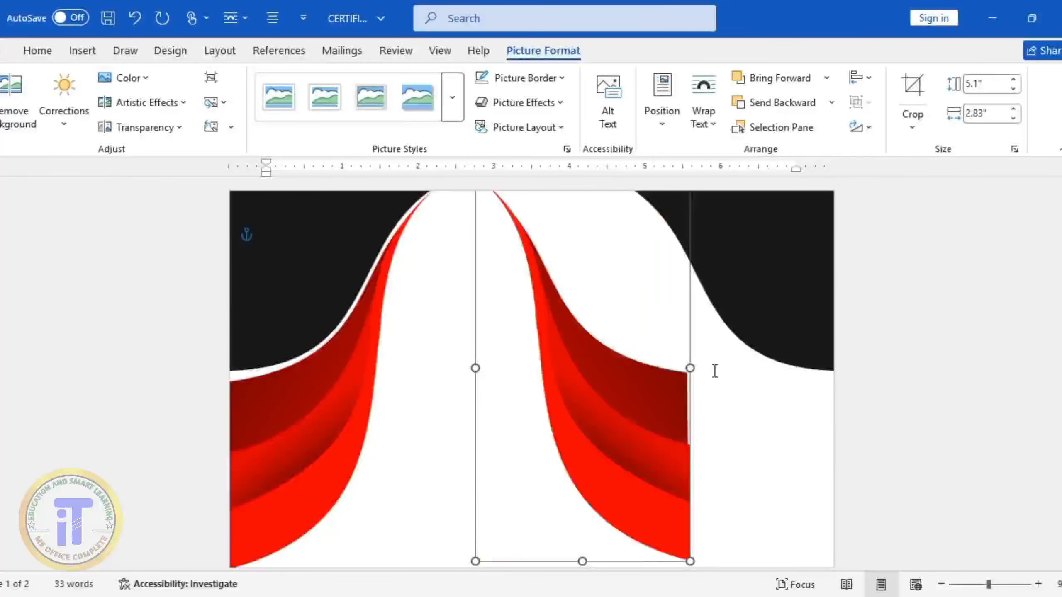
# Move the flipped red bands to the page's right edge, following the right black shape with a thin white gap like the left side
pyautogui.moveTo(630, 427); pyautogui.dragTo(772, 445)
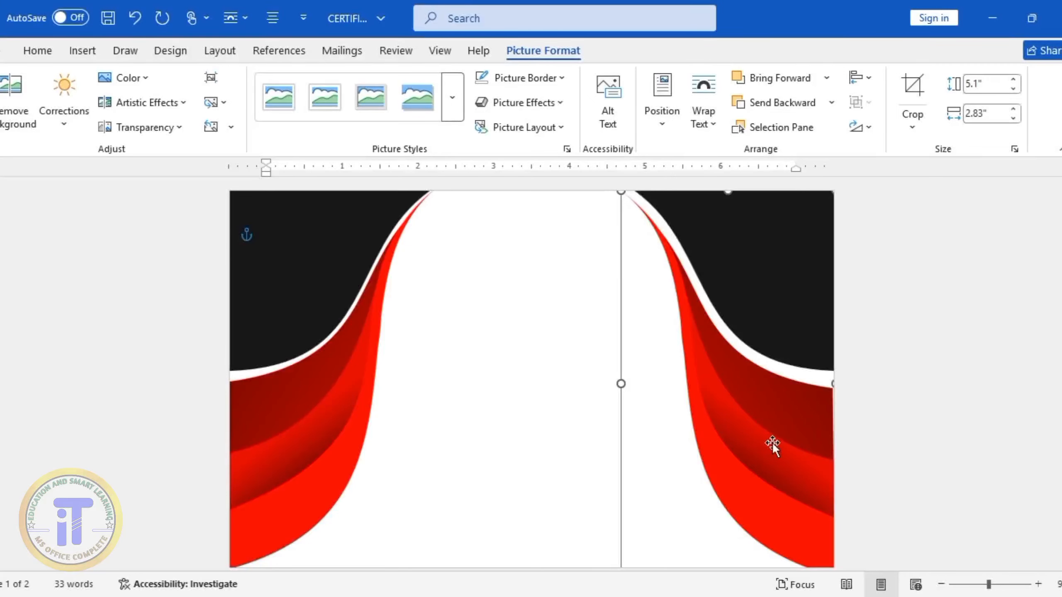
pyautogui.hotkey('ctrl', 'z')
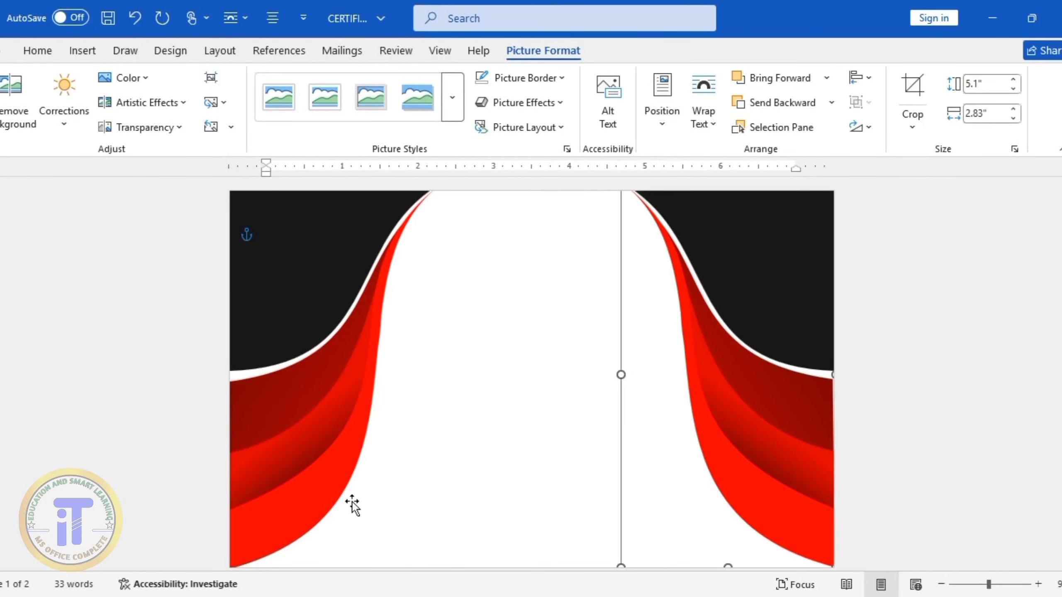
pyautogui.click(535, 443)
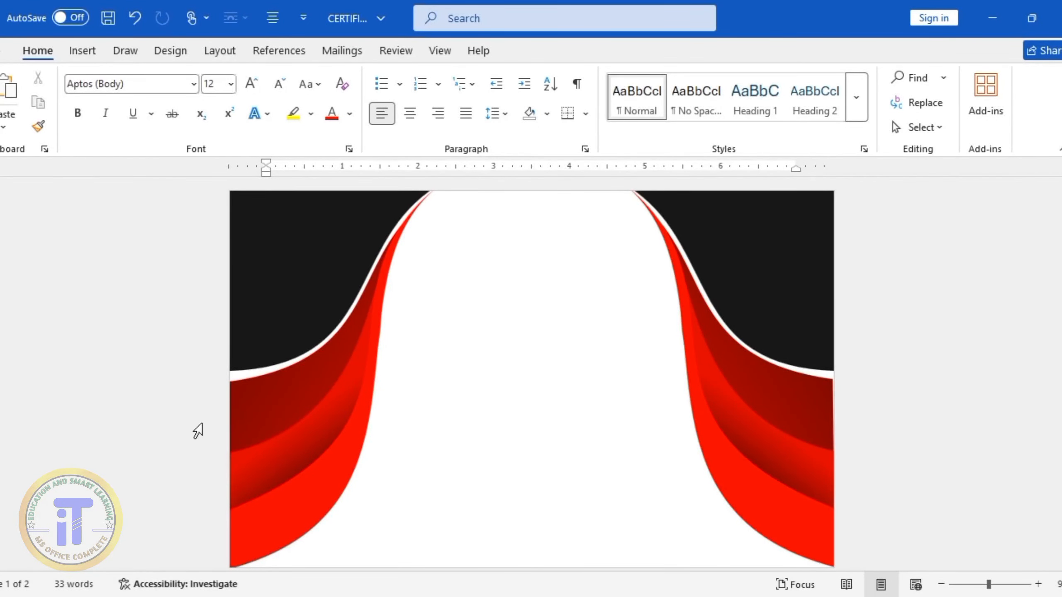
# Draw a Ribbon: Curved and Tilted Up shape about 0.7" high and 2.99" wide in the upper white area between the bands
pyautogui.click(83, 54)
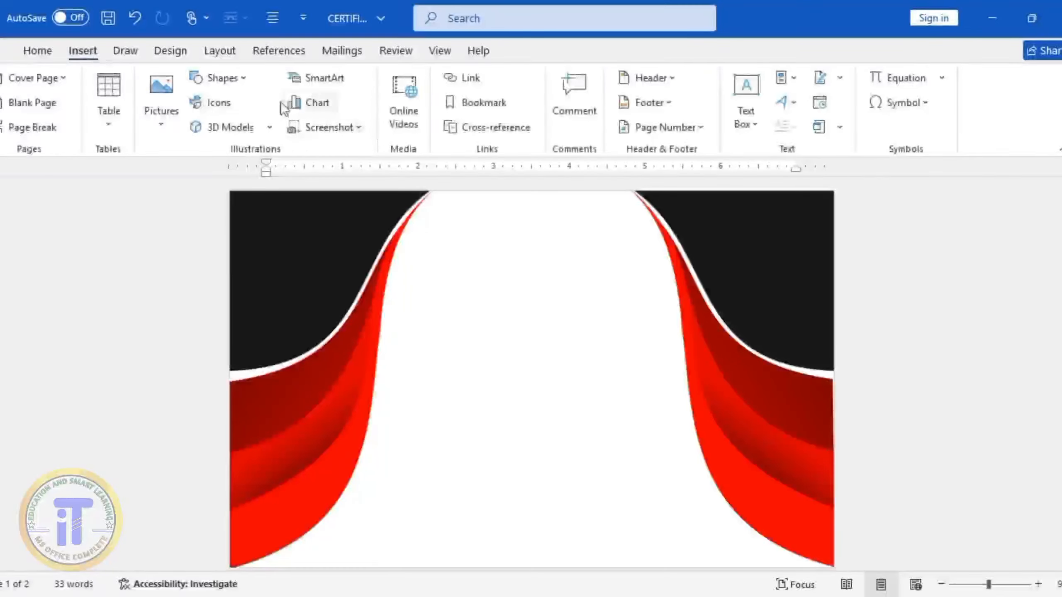
pyautogui.click(223, 83)
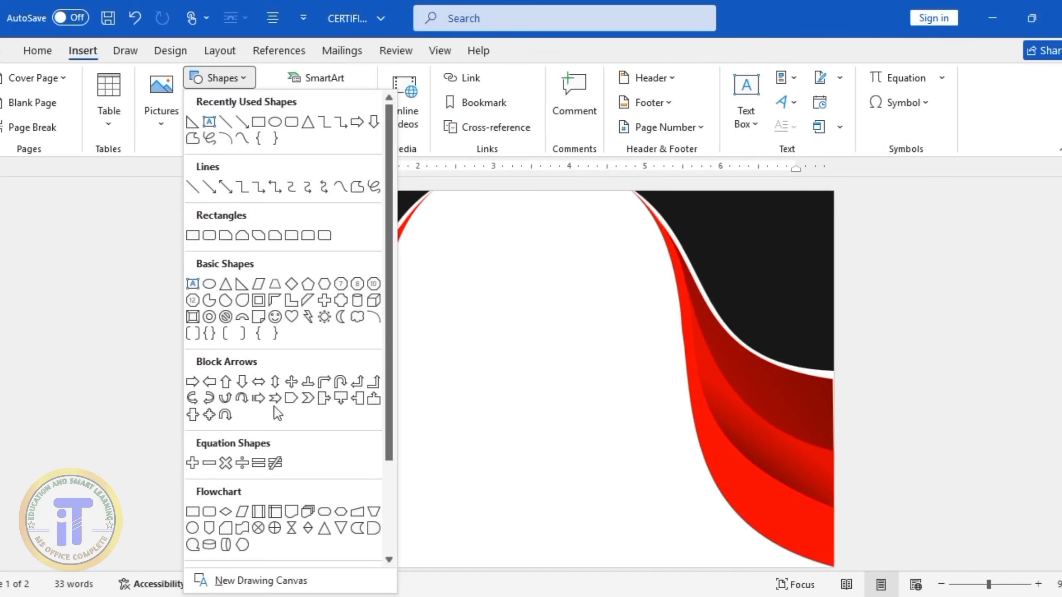
pyautogui.scroll(-3, 273, 434)
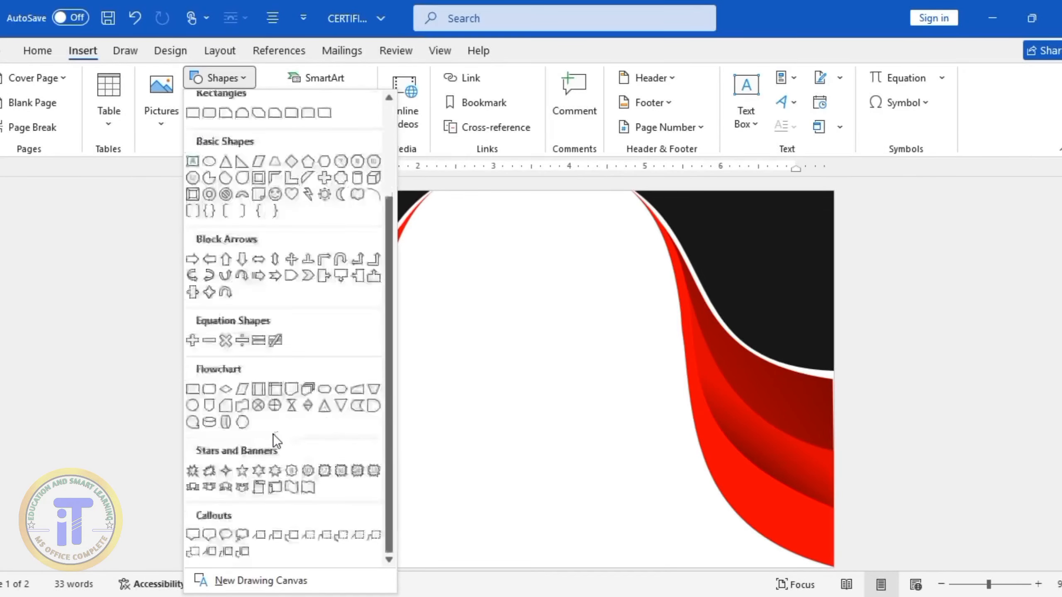
pyautogui.click(228, 491)
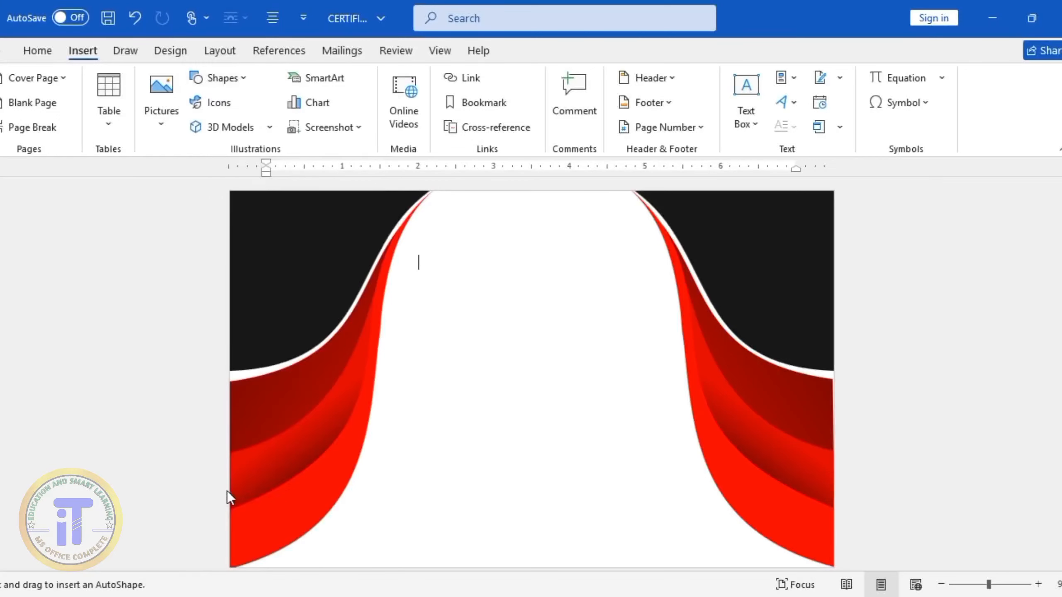
pyautogui.moveTo(431, 247); pyautogui.dragTo(656, 300)
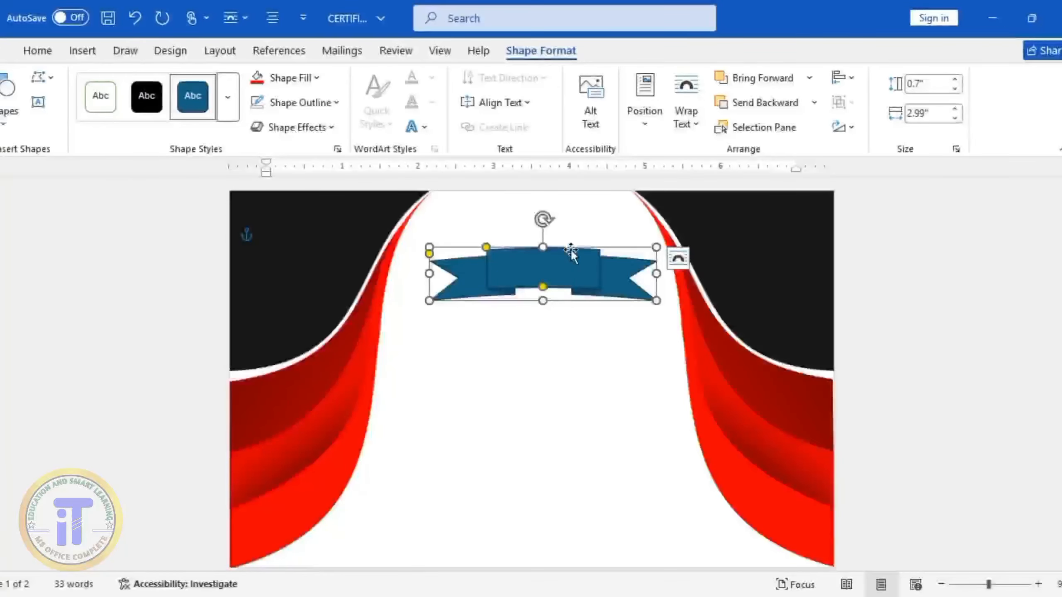
# Resize the ribbon to about 0.47" by 2.9" and centre it near the page's top edge between the band tips
pyautogui.moveTo(571, 251); pyautogui.dragTo(559, 209)
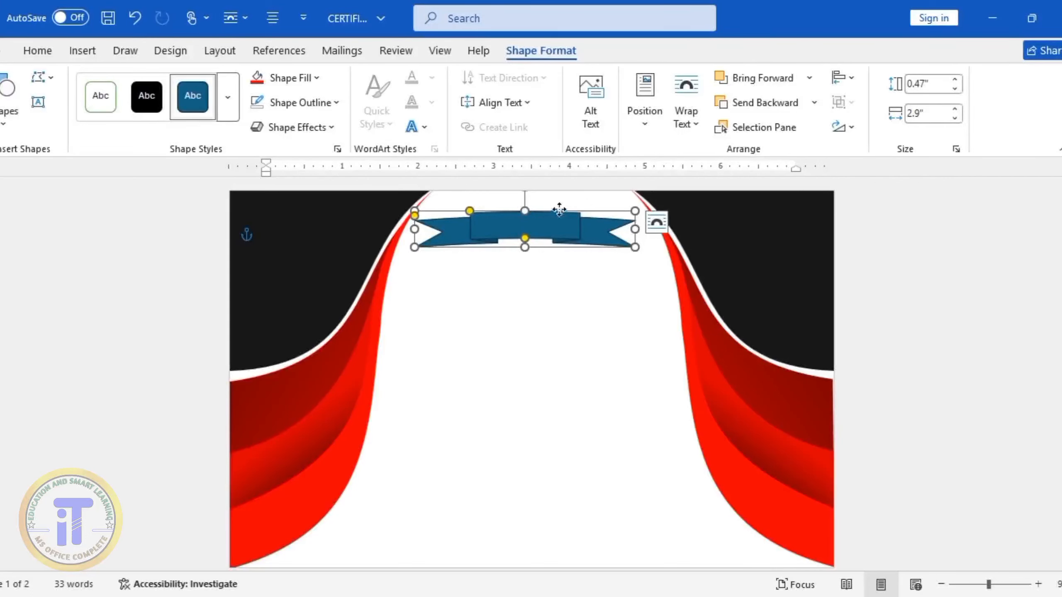
pyautogui.moveTo(560, 209); pyautogui.dragTo(566, 204)
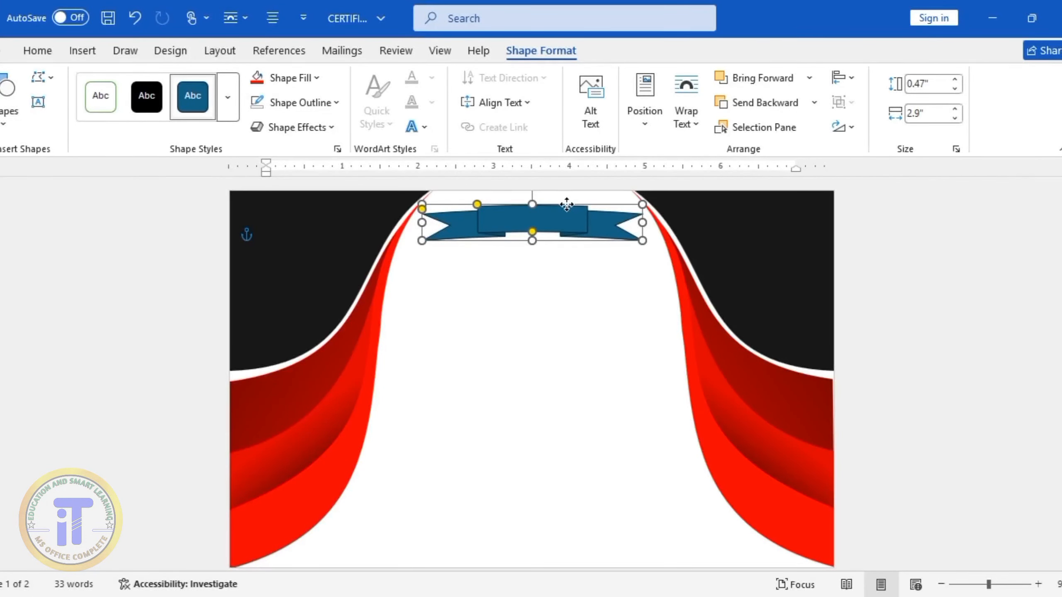
pyautogui.click(534, 315)
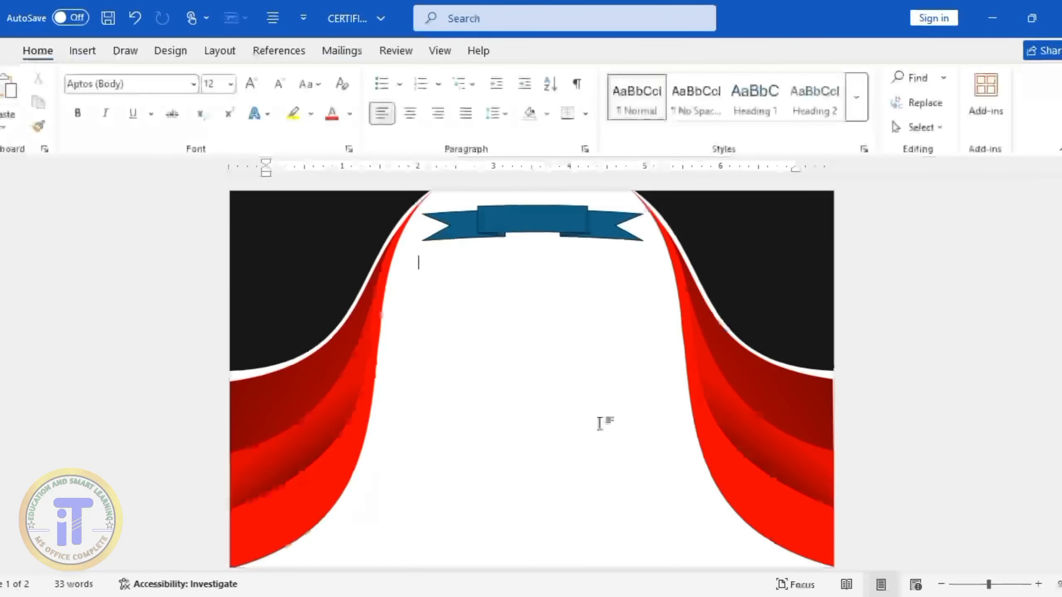
# Give the ribbon a standard yellow outline and a standard dark red fill
pyautogui.click(536, 218)
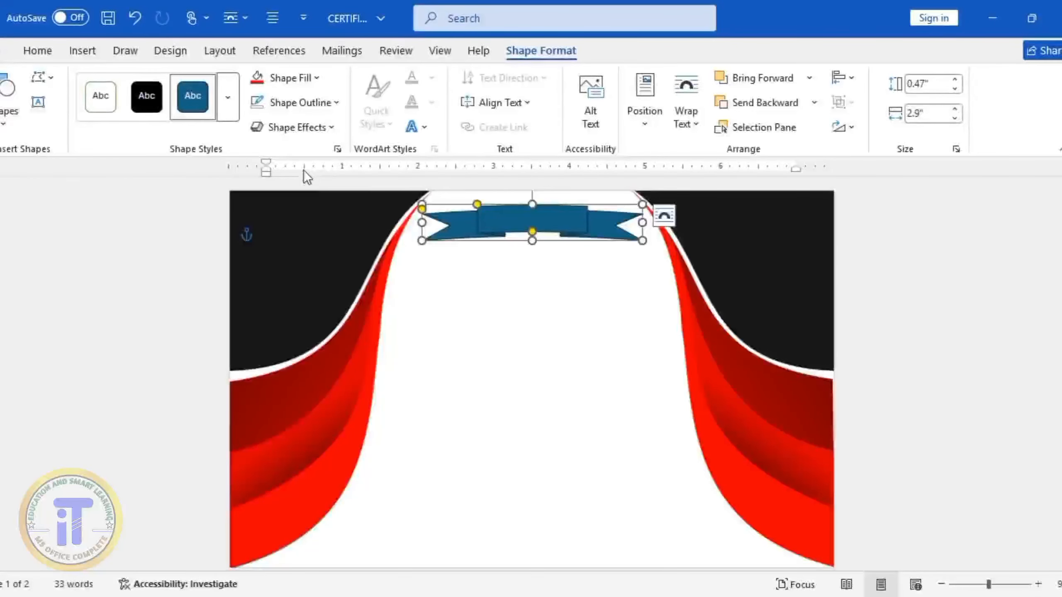
pyautogui.click(334, 104)
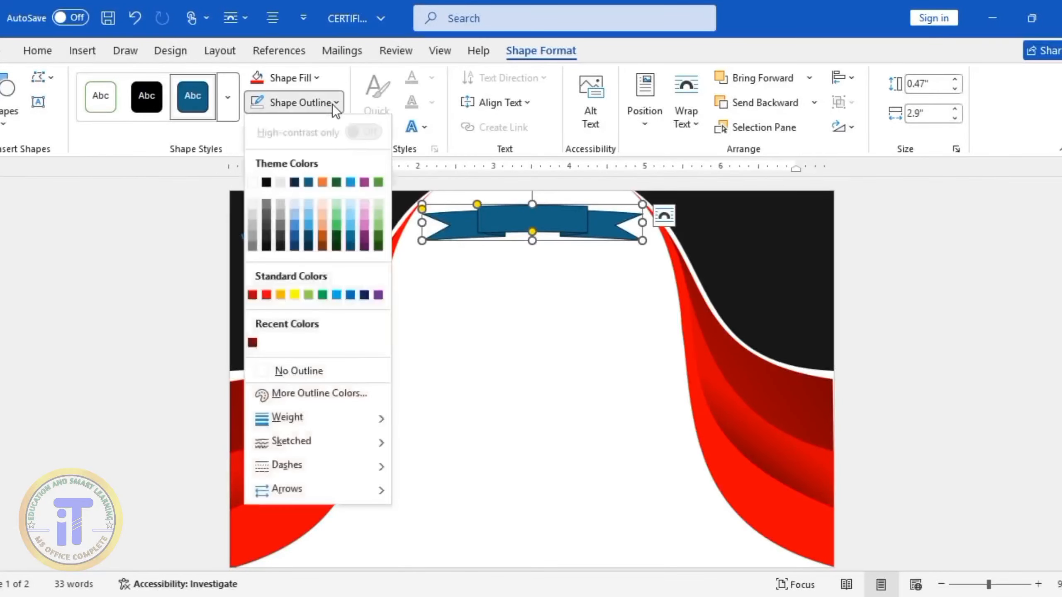
pyautogui.click(294, 292)
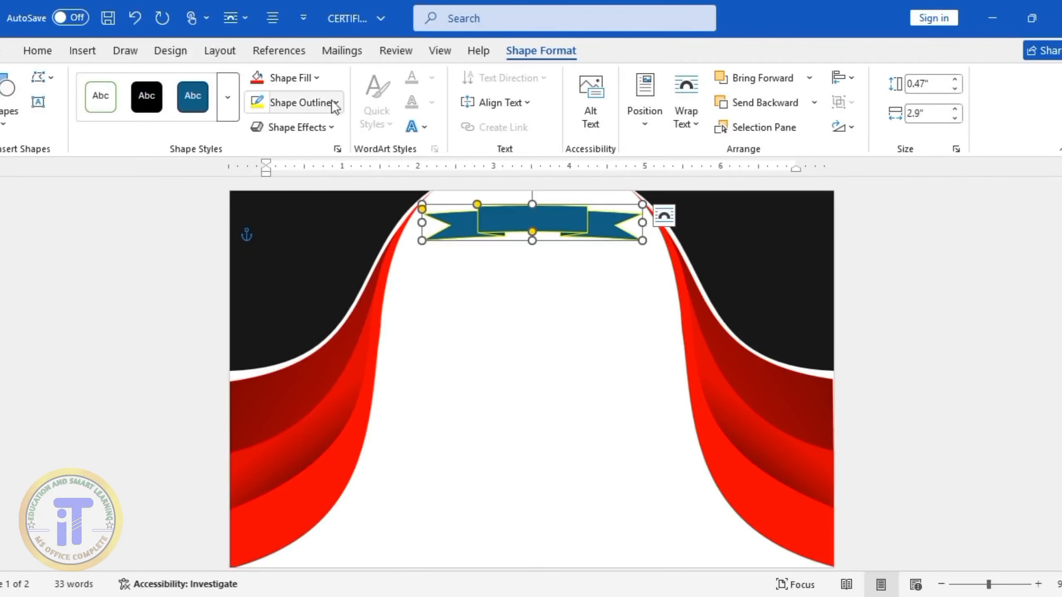
pyautogui.click(312, 80)
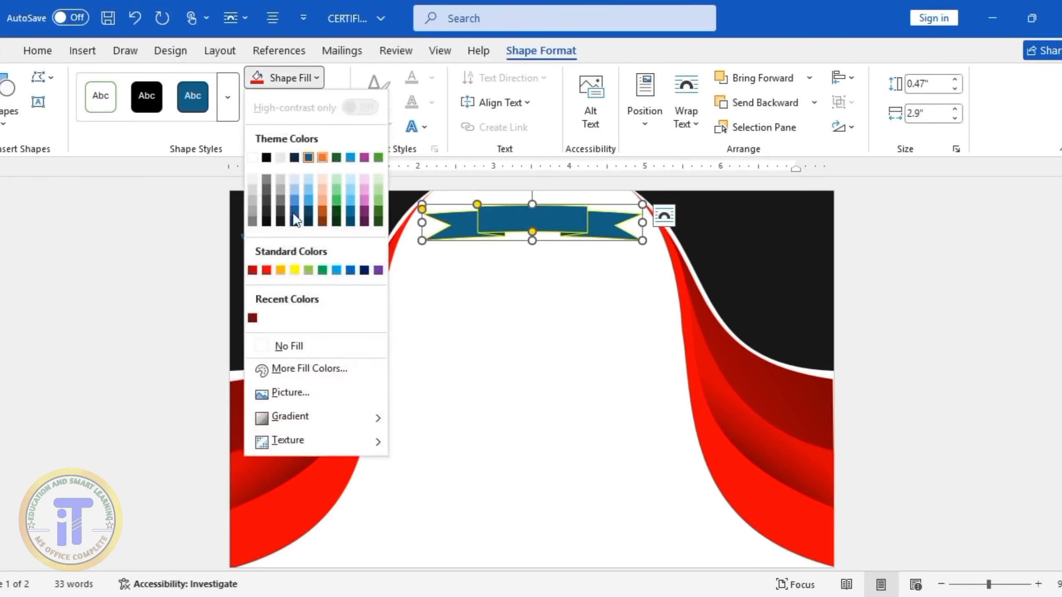
pyautogui.click(253, 269)
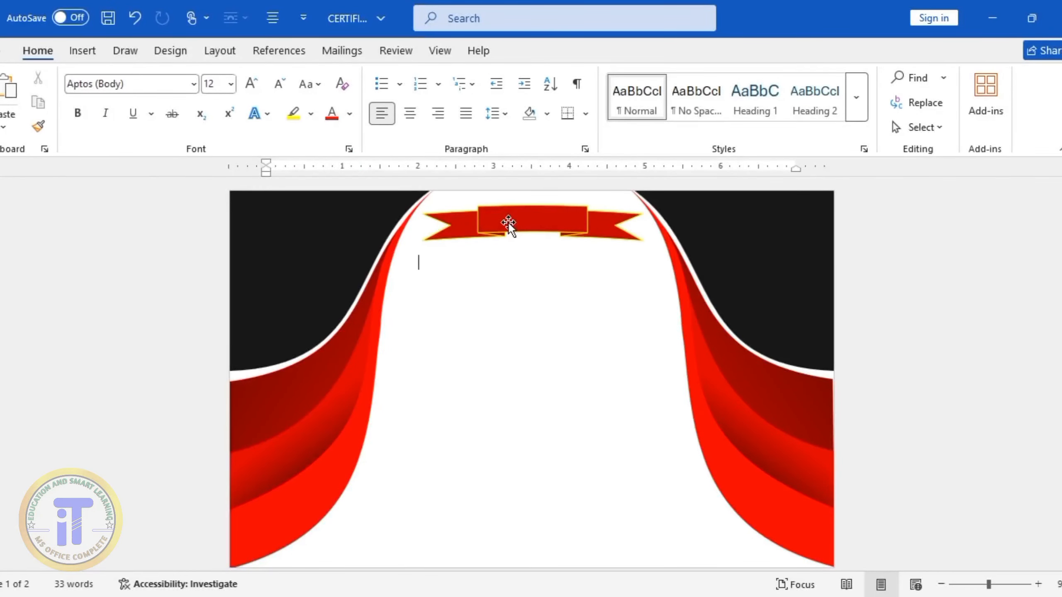
pyautogui.click(507, 221)
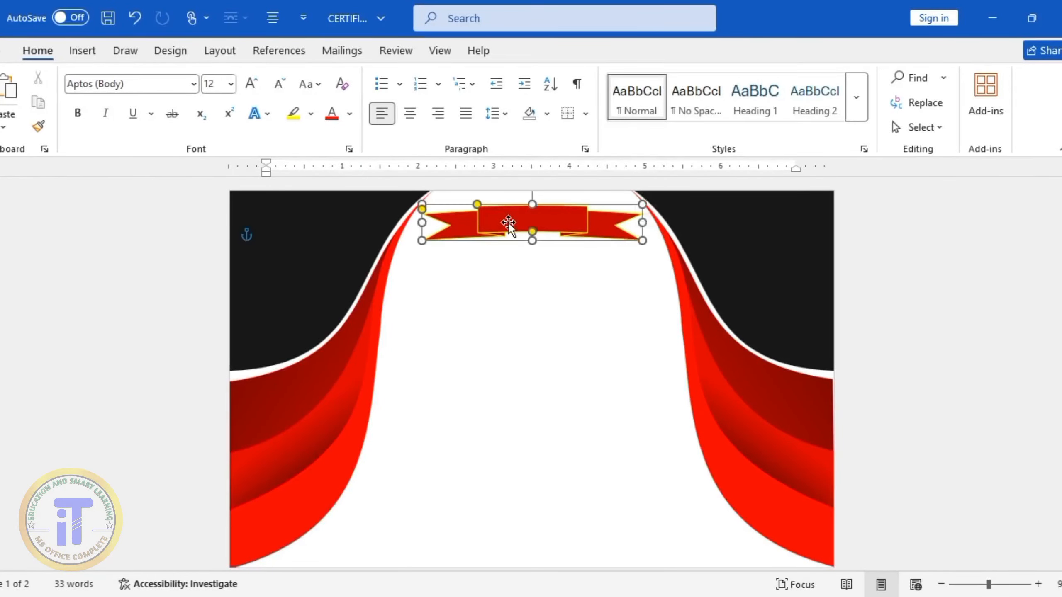
pyautogui.click(484, 376)
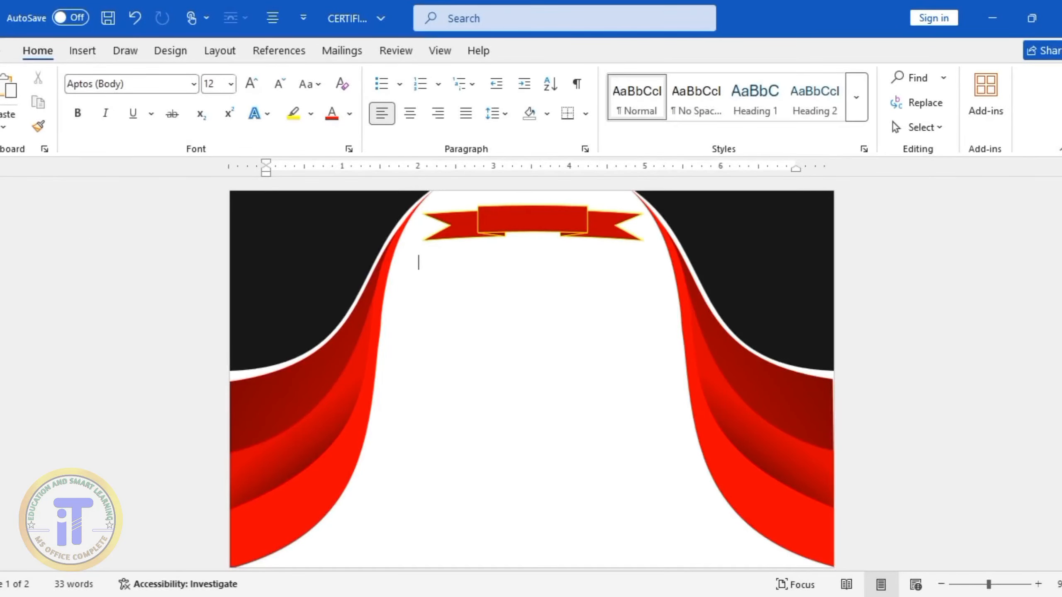
# Draw a text box about 0.36" high and 1.38" wide over the ribbon's centre panel
pyautogui.click(79, 50)
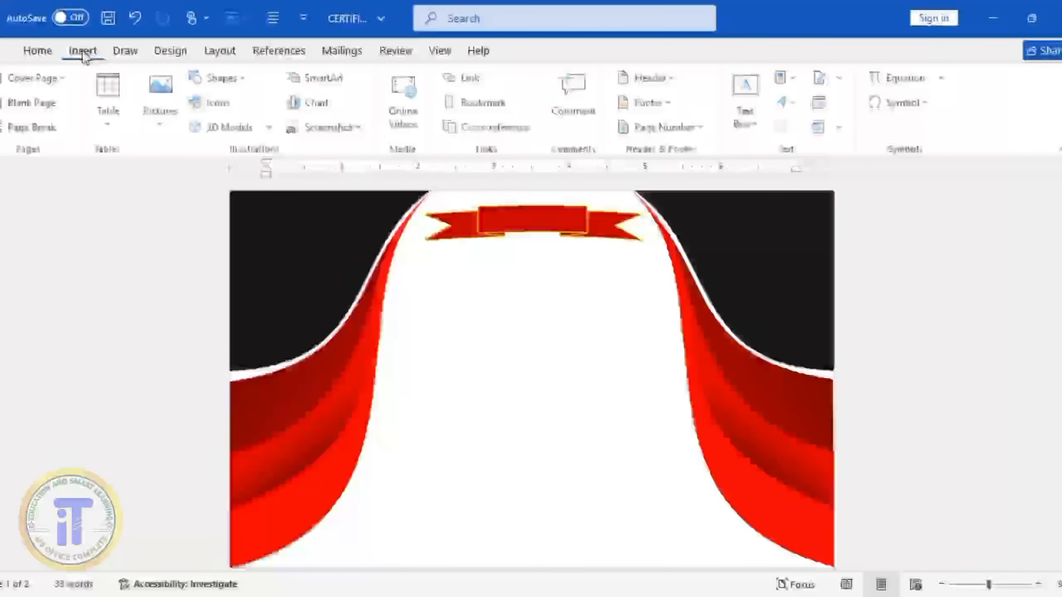
pyautogui.click(752, 124)
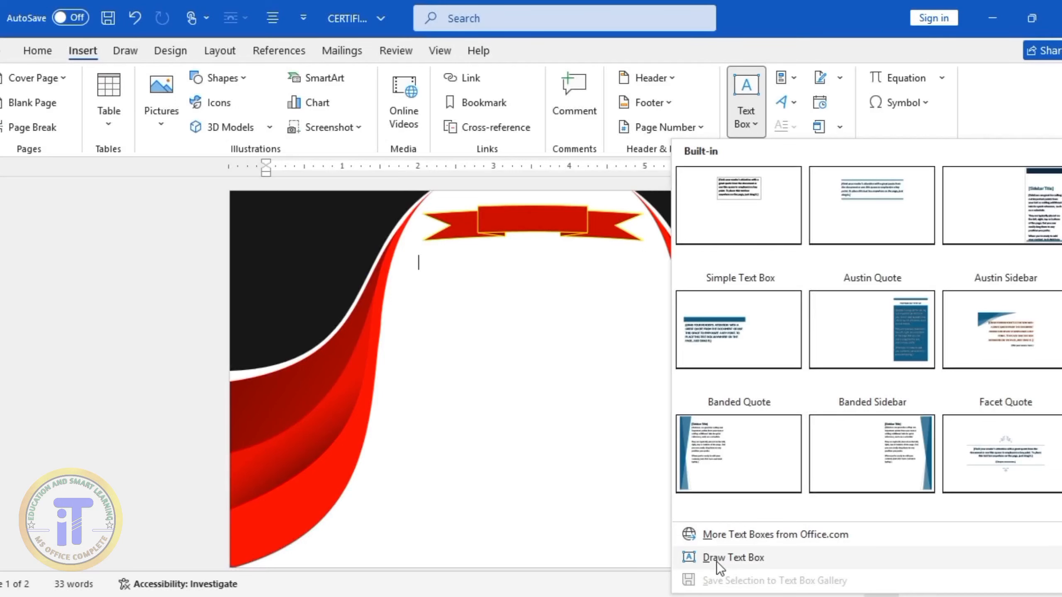
pyautogui.click(742, 558)
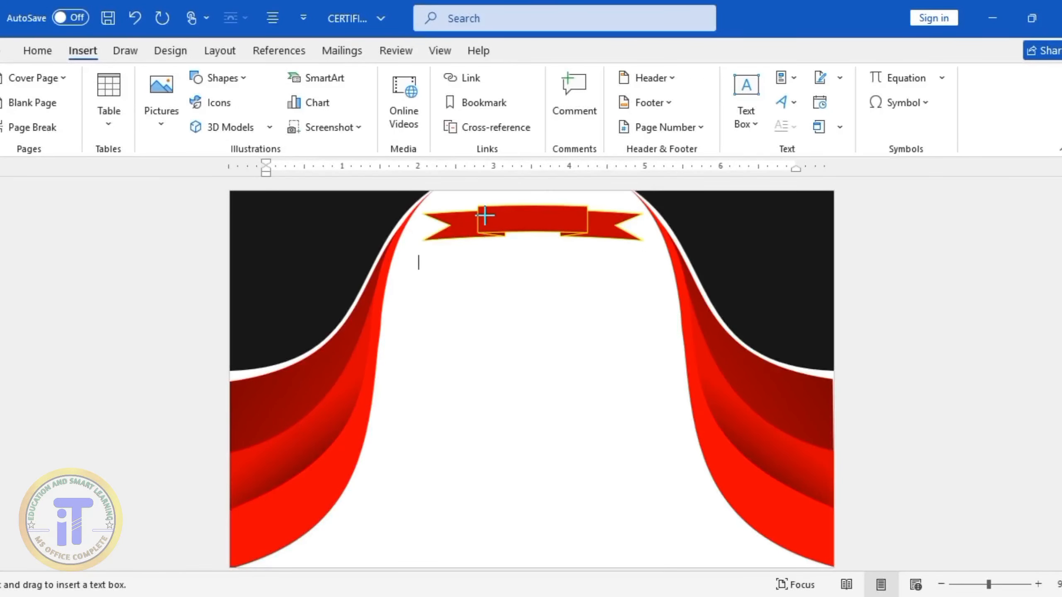
pyautogui.moveTo(479, 204); pyautogui.dragTo(584, 233)
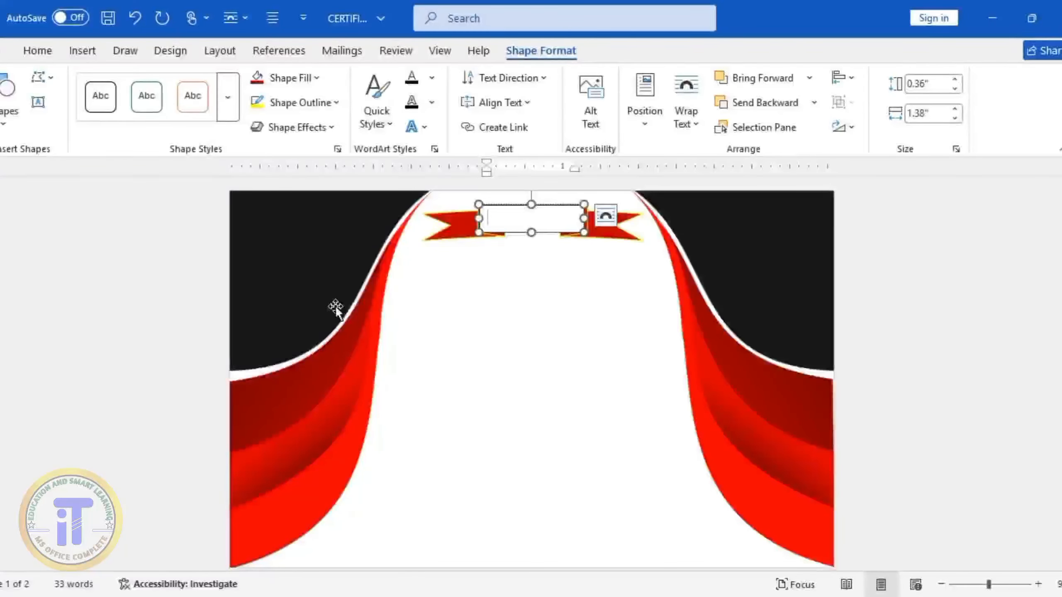
# Enter "Company name" in the ribbon's text box as bold white lettering, with no box fill or outline
pyautogui.write('co')
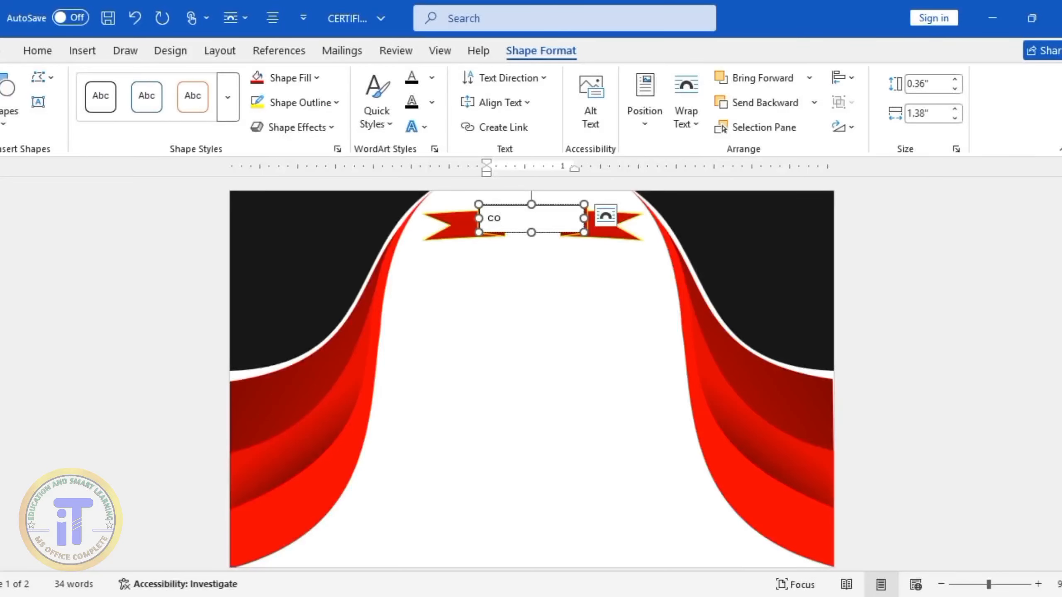
pyautogui.press('Down')
pyautogui.press('Down')
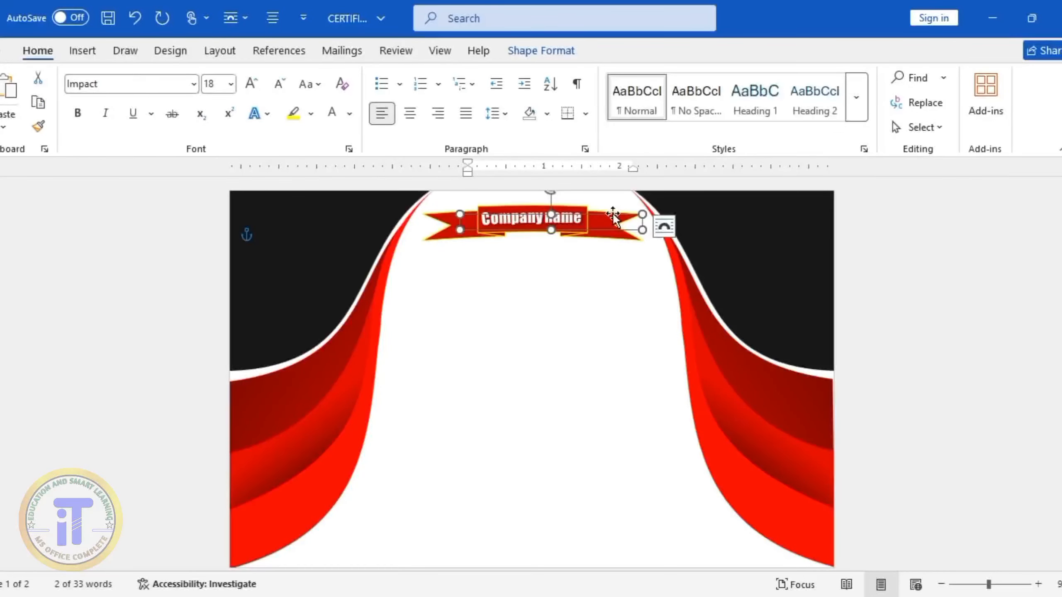
pyautogui.click(450, 358)
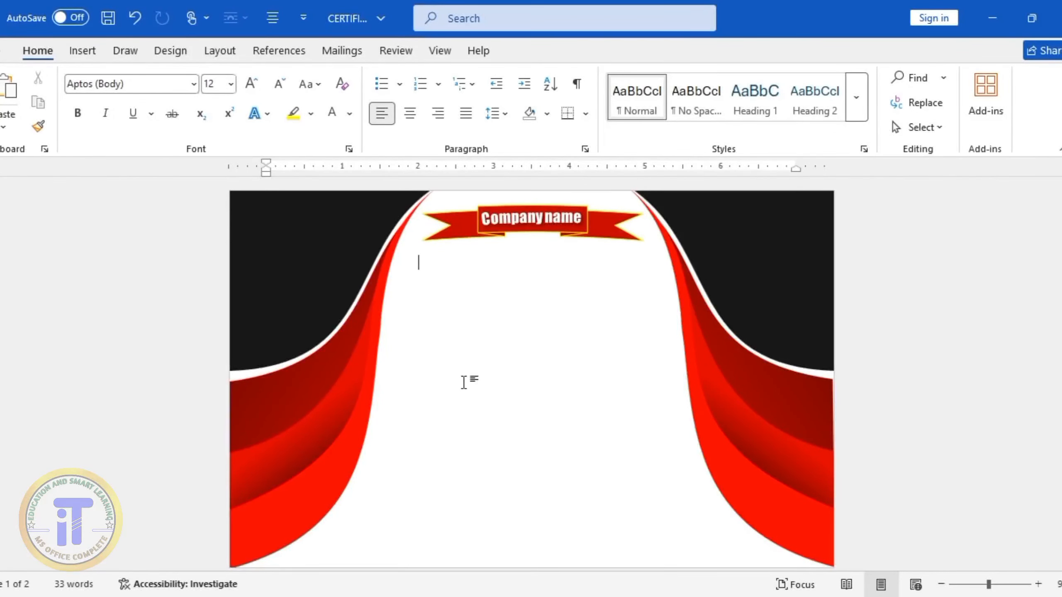
# Draw a text box about 0.59" high and 2.71" wide, centred below the company name ribbon
pyautogui.click(85, 55)
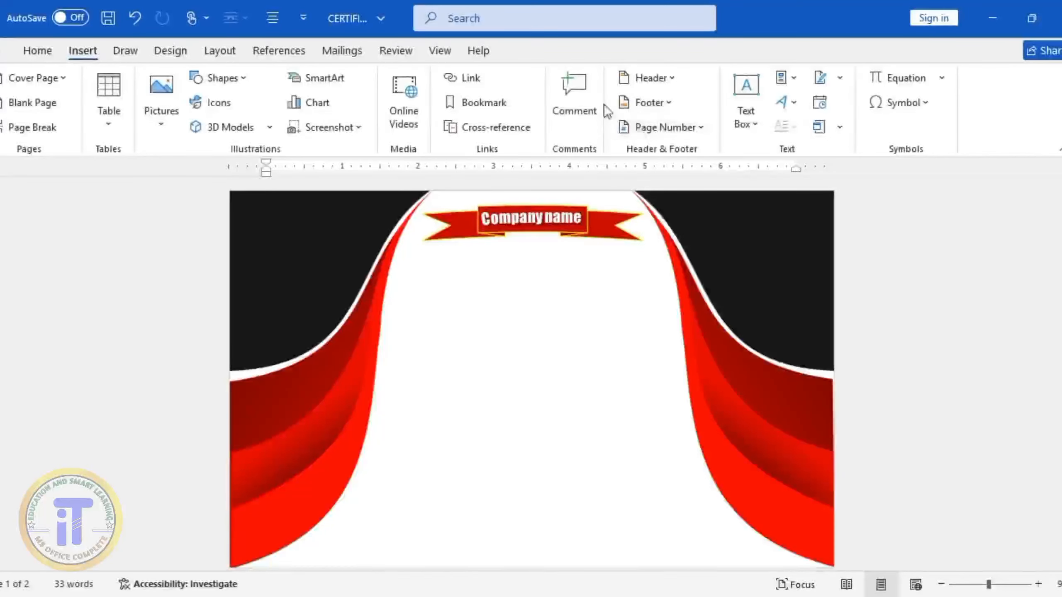
pyautogui.click(744, 100)
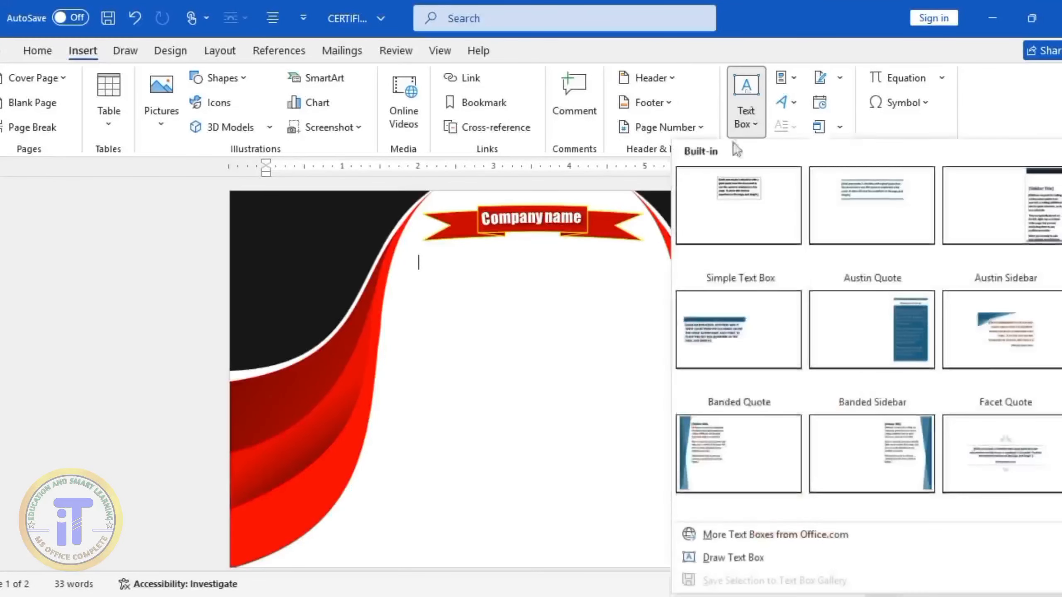
pyautogui.click(728, 557)
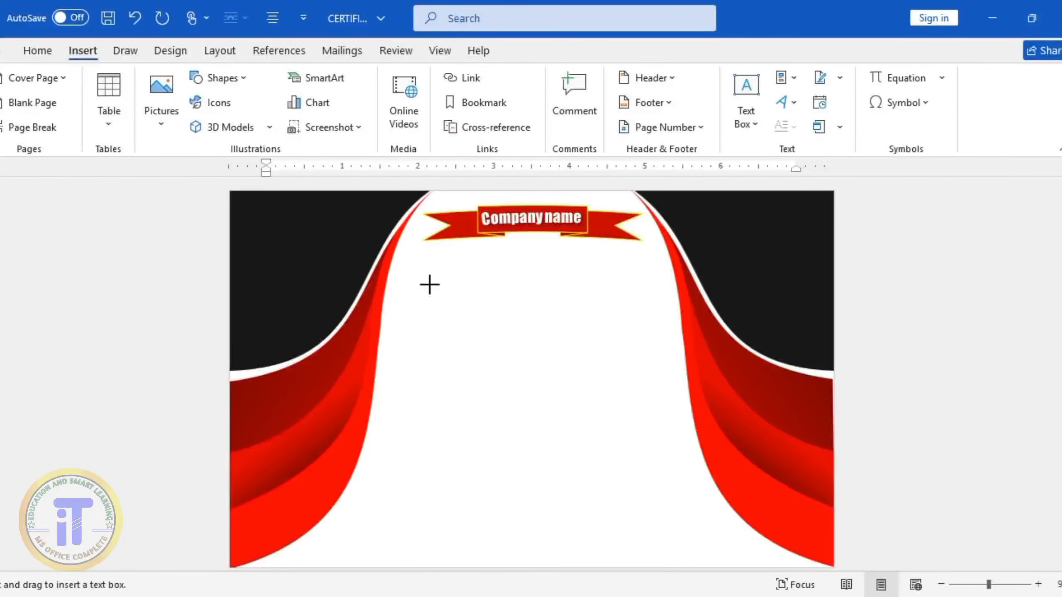
pyautogui.moveTo(429, 267); pyautogui.dragTo(635, 292)
pyautogui.moveTo(532, 292); pyautogui.dragTo(540, 312)
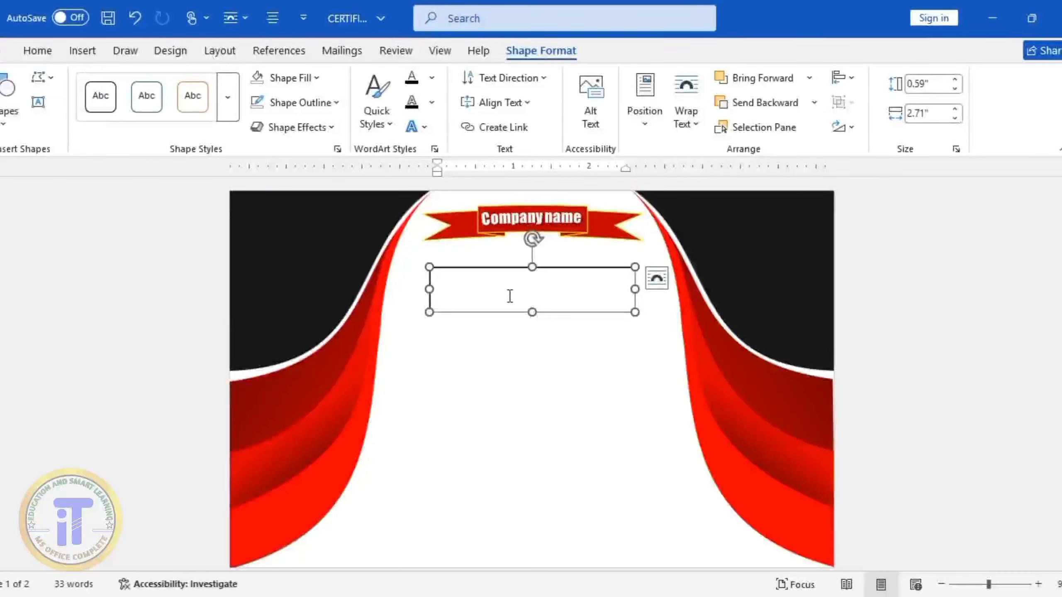